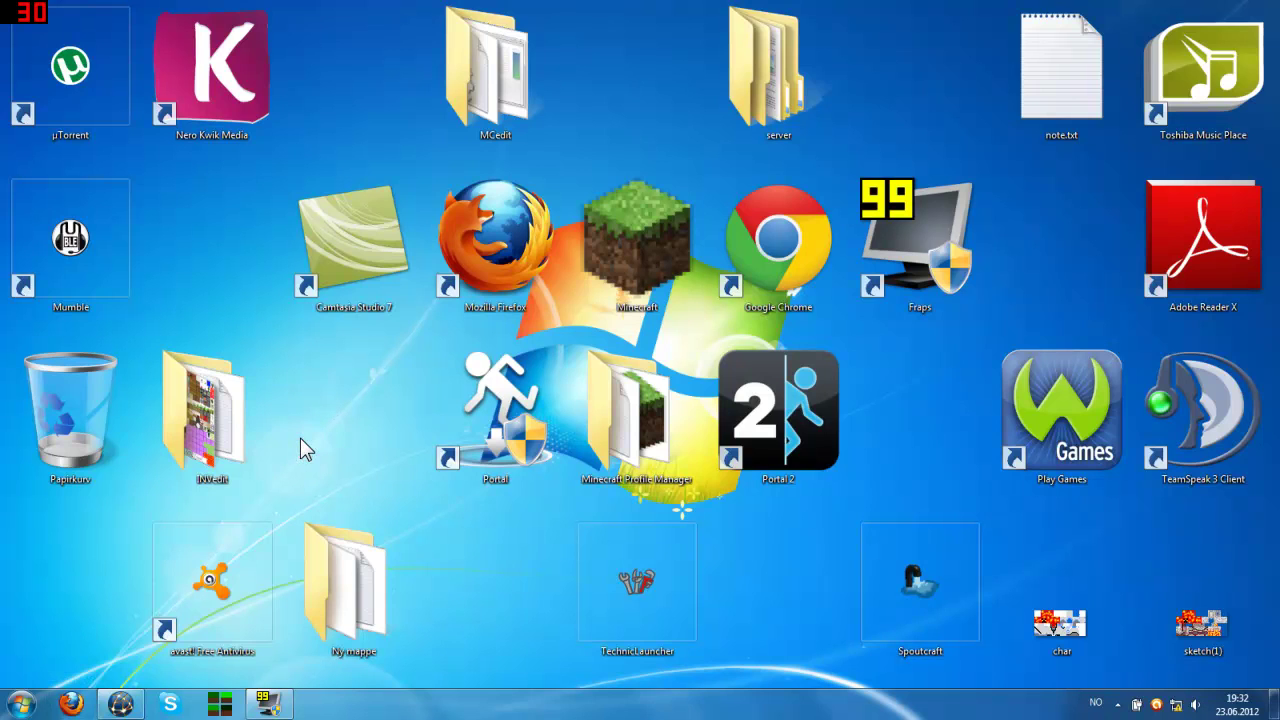
Step: Show RockMelt's downloads page searched for AMCO, listing AMCO1_2_5rev3B.zip
{"action": "left_click", "coordinate": [120, 704]}
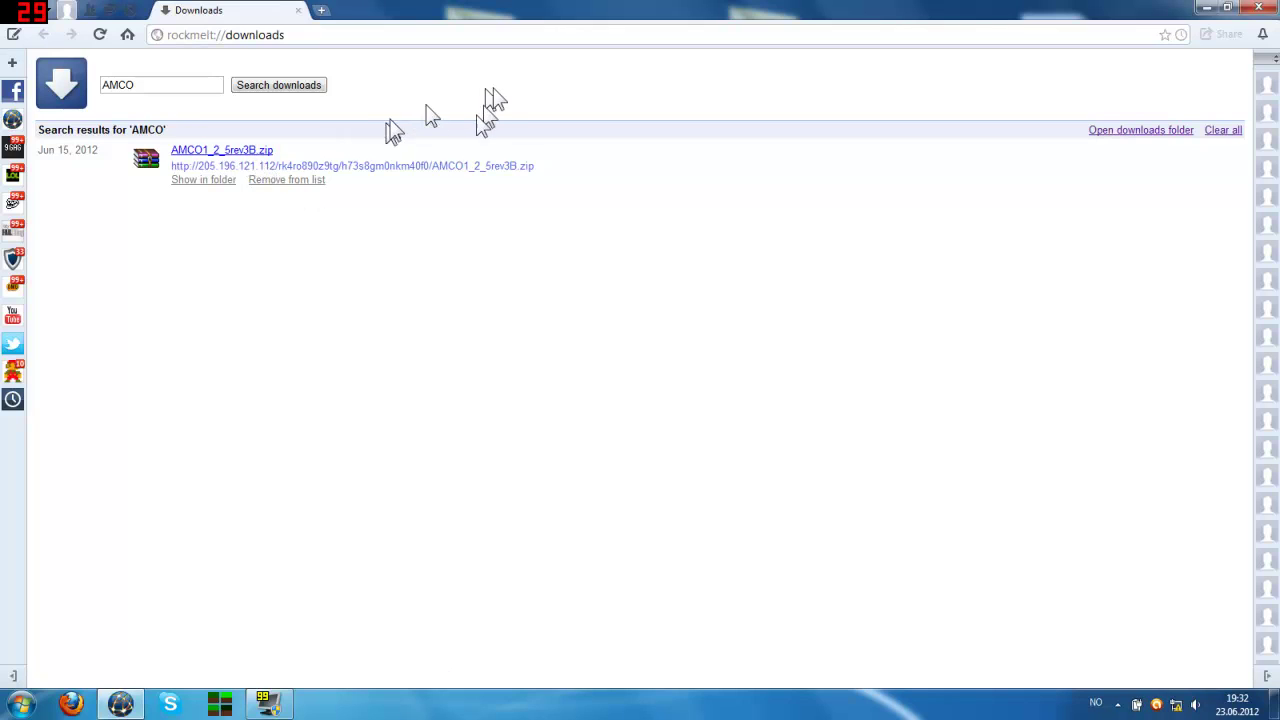
Step: Open the AMCO zip in WinRAR, dismiss the license reminder, and open the Ny mappe folder
{"action": "left_click", "coordinate": [232, 152]}
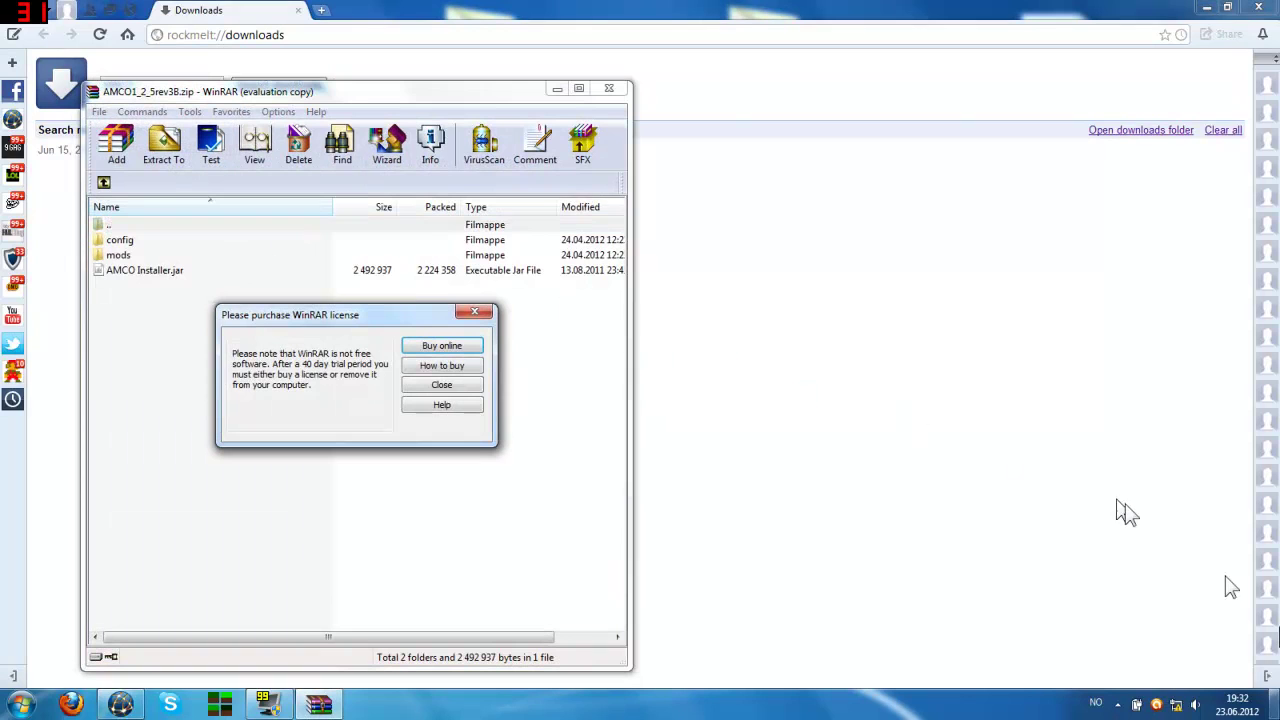
{"action": "left_click", "coordinate": [465, 310]}
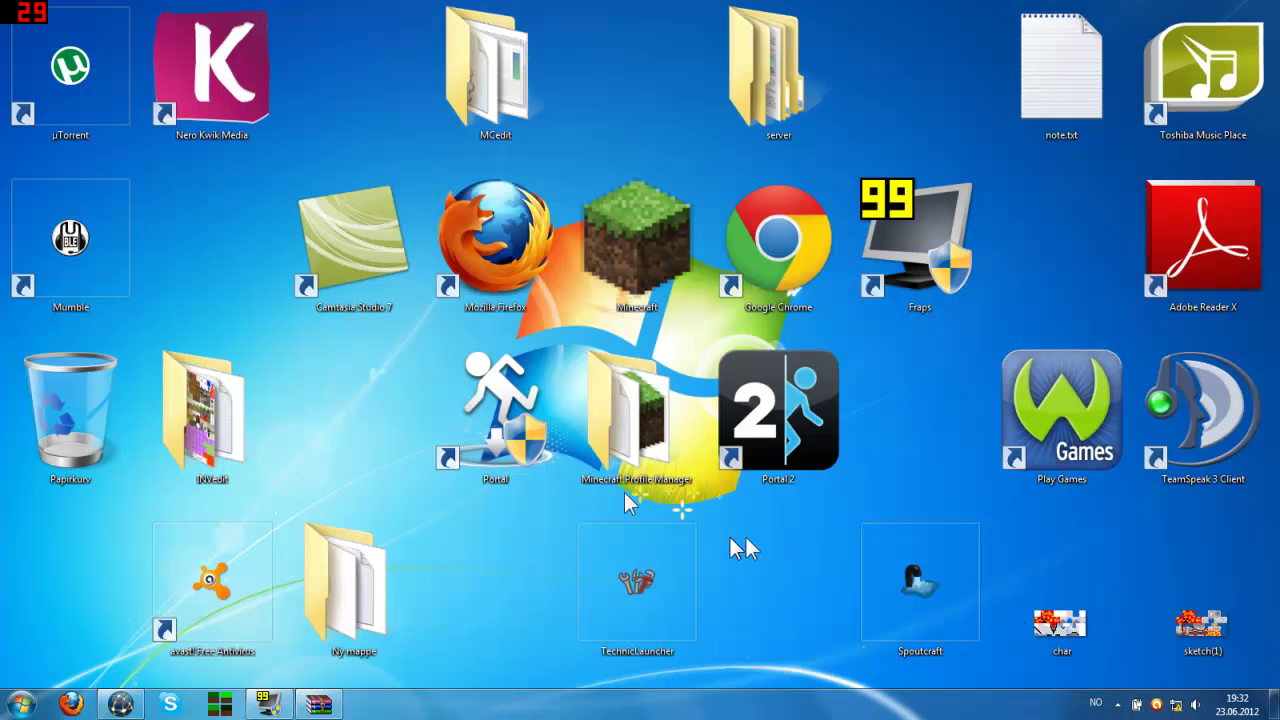
{"action": "double_click", "coordinate": [326, 578]}
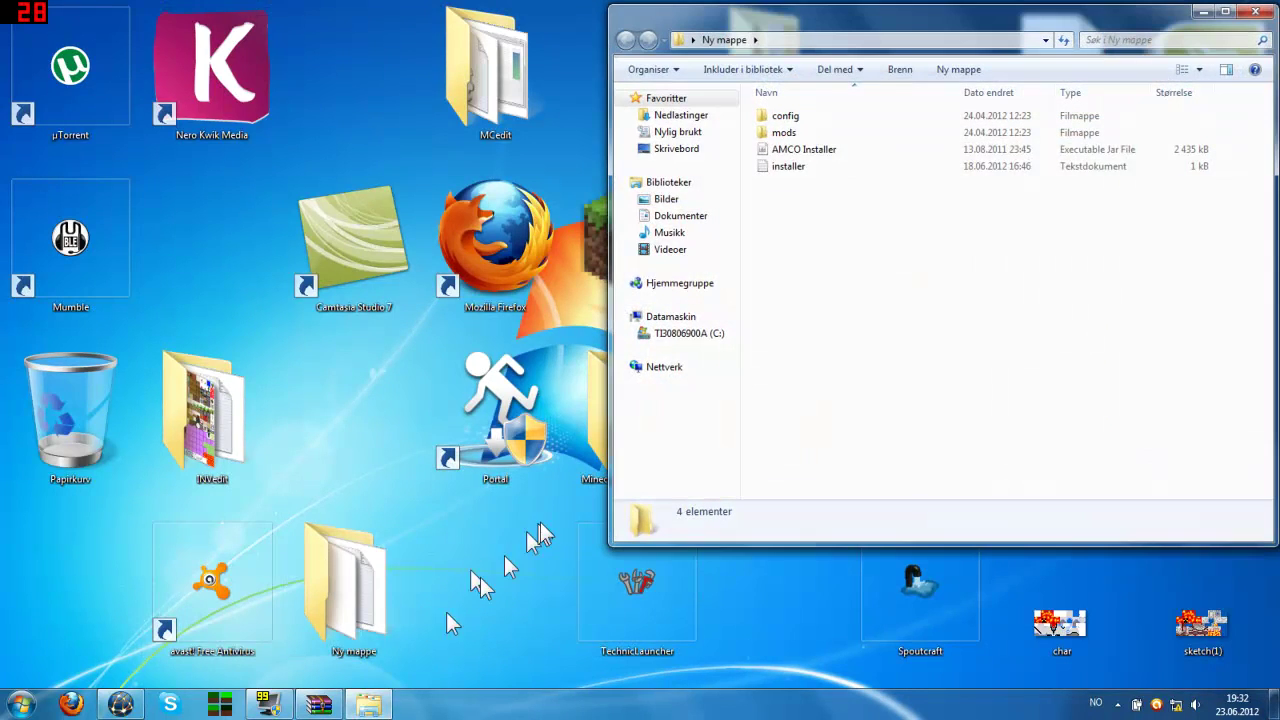
Step: Select everything in the archive, close WinRAR, and try running the AMCO Installer
{"action": "left_click", "coordinate": [318, 705]}
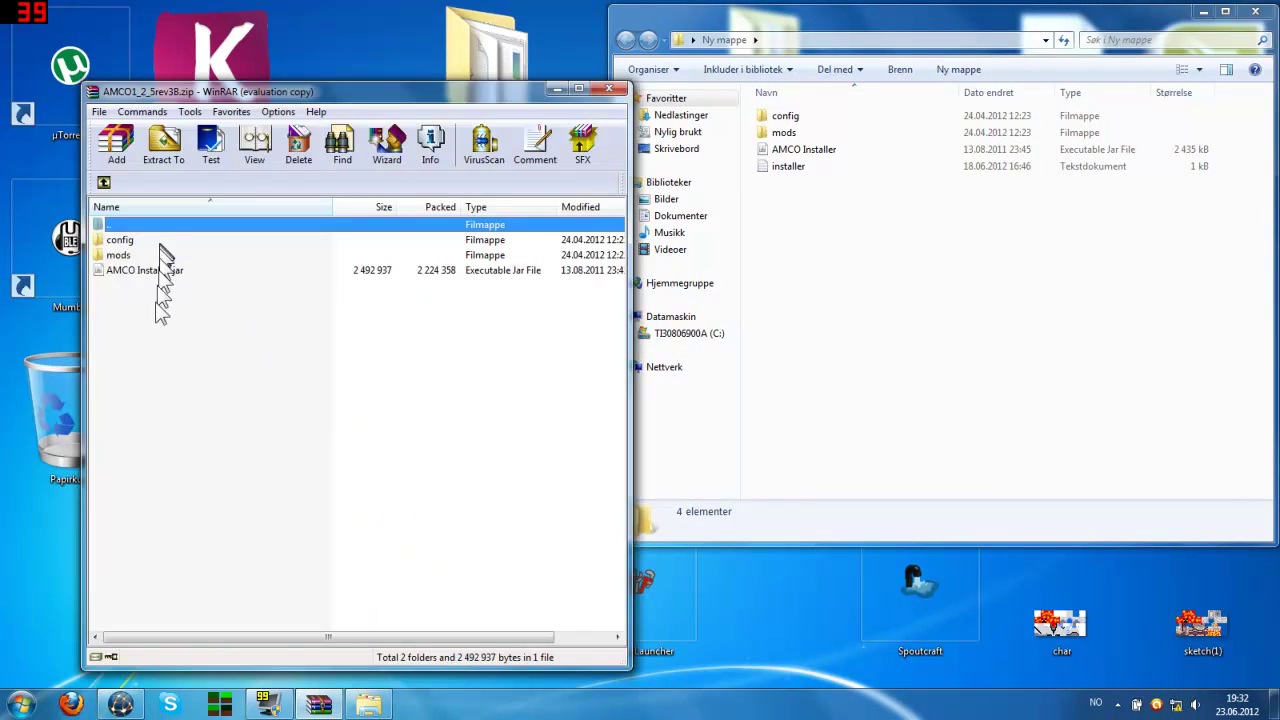
{"action": "key", "text": "ctrl+a"}
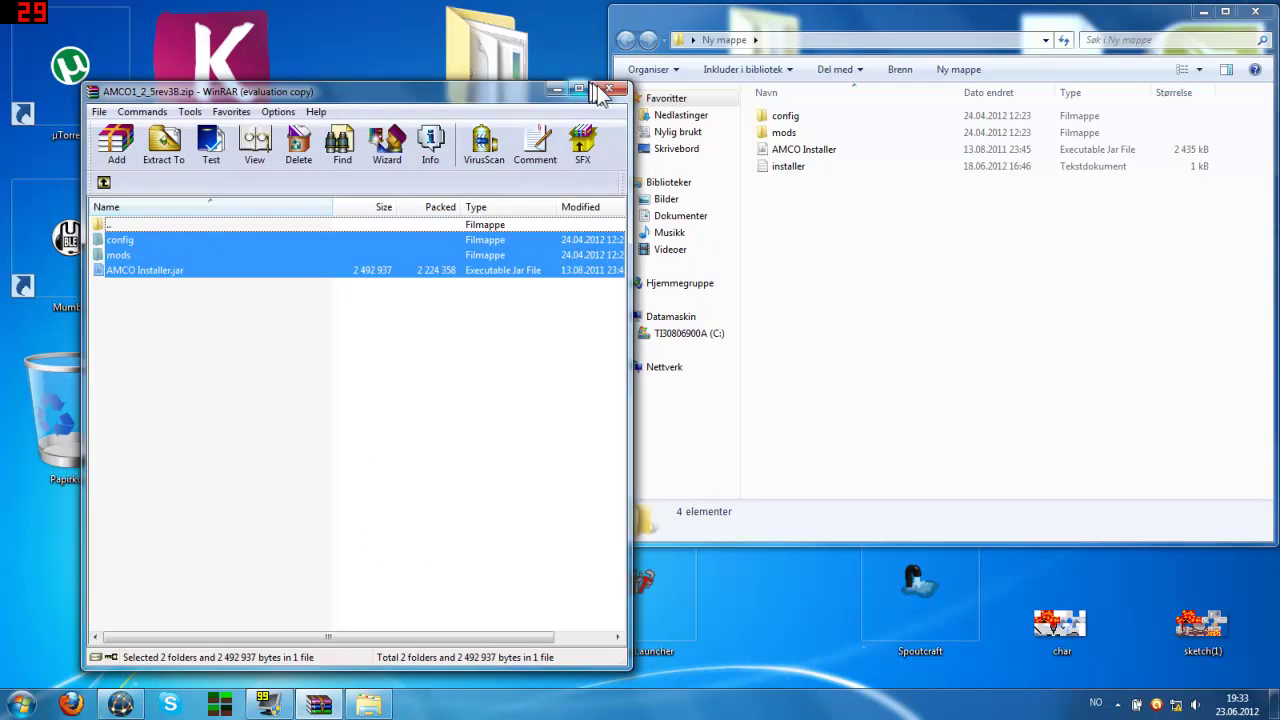
{"action": "left_click", "coordinate": [604, 91]}
{"action": "double_click", "coordinate": [838, 149]}
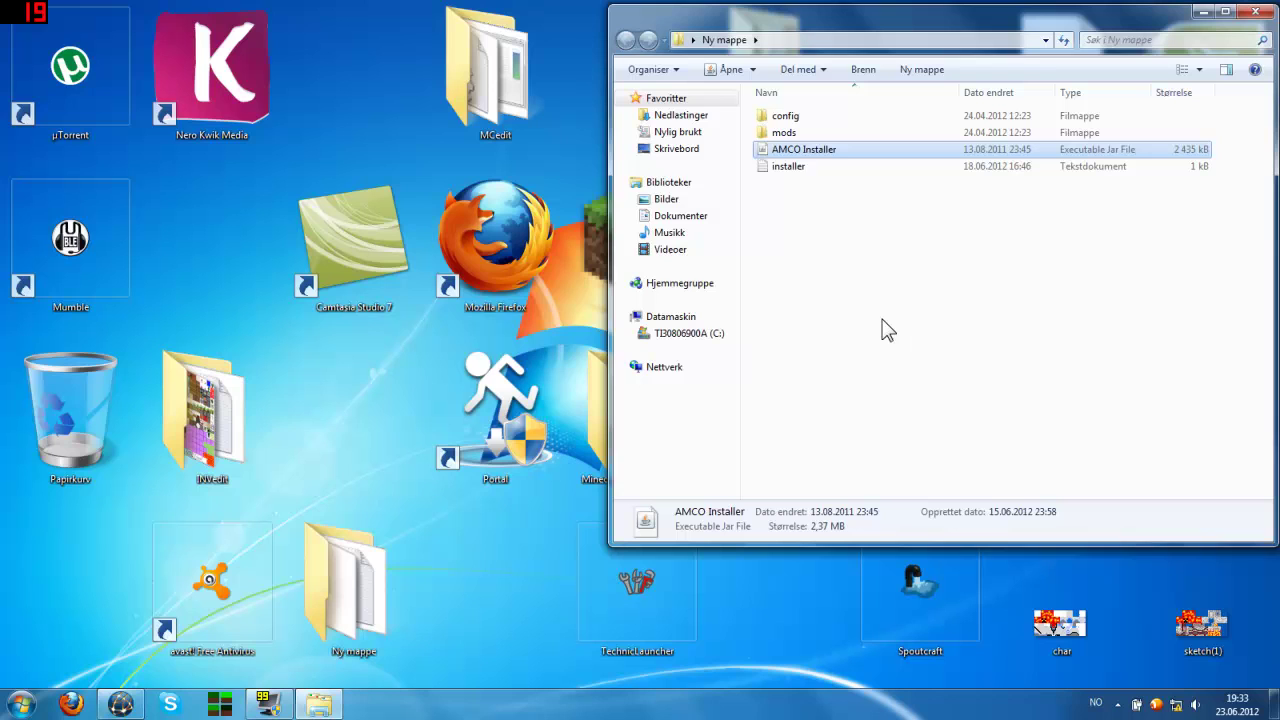
Step: Bring up the open-with options for the AMCO Installer jar file
{"action": "right_click", "coordinate": [817, 146]}
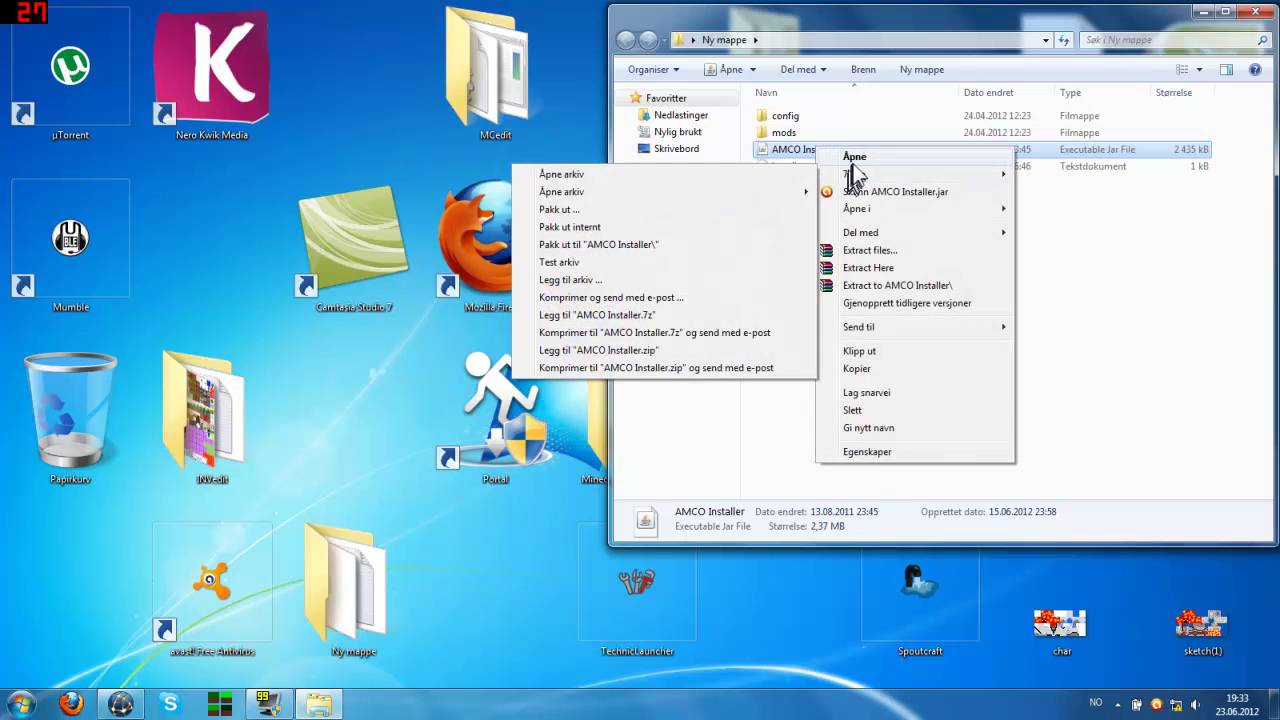
Step: Run AMCO Installer with Java(TM) Platform SE binary and open the target Minecraft folder chooser
{"action": "mouse_move", "coordinate": [858, 209]}
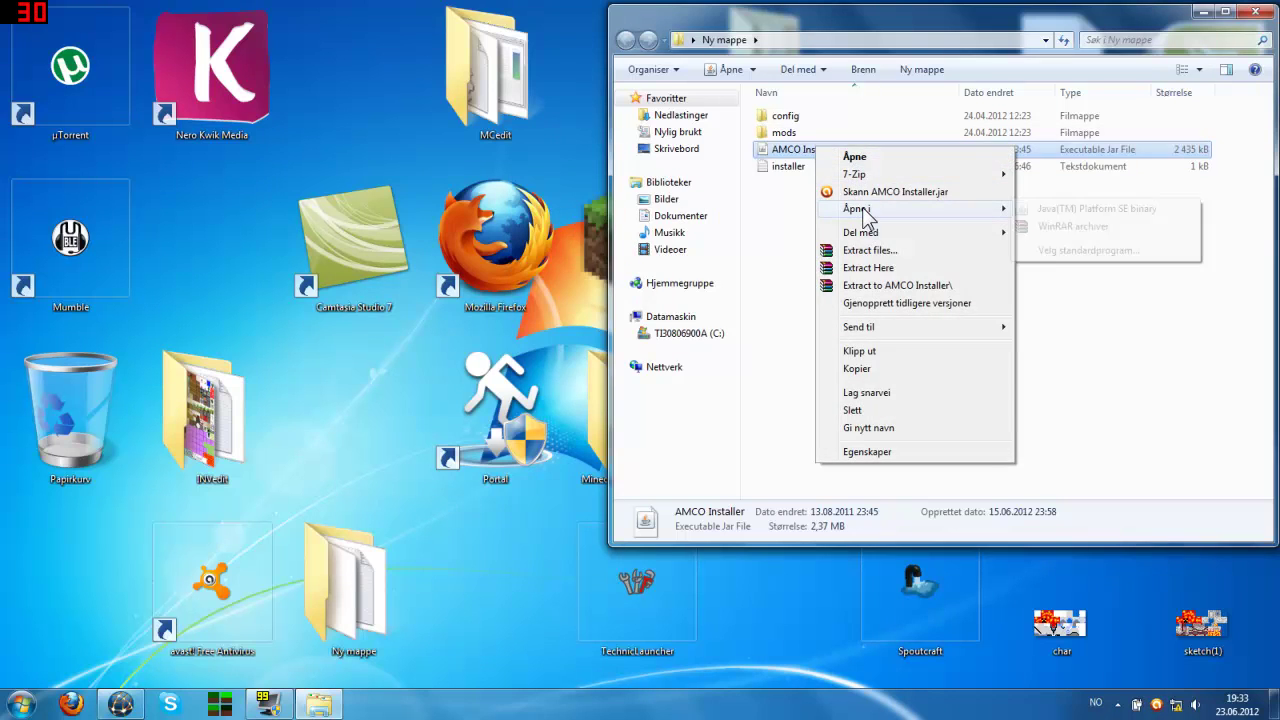
{"action": "left_click", "coordinate": [1041, 211]}
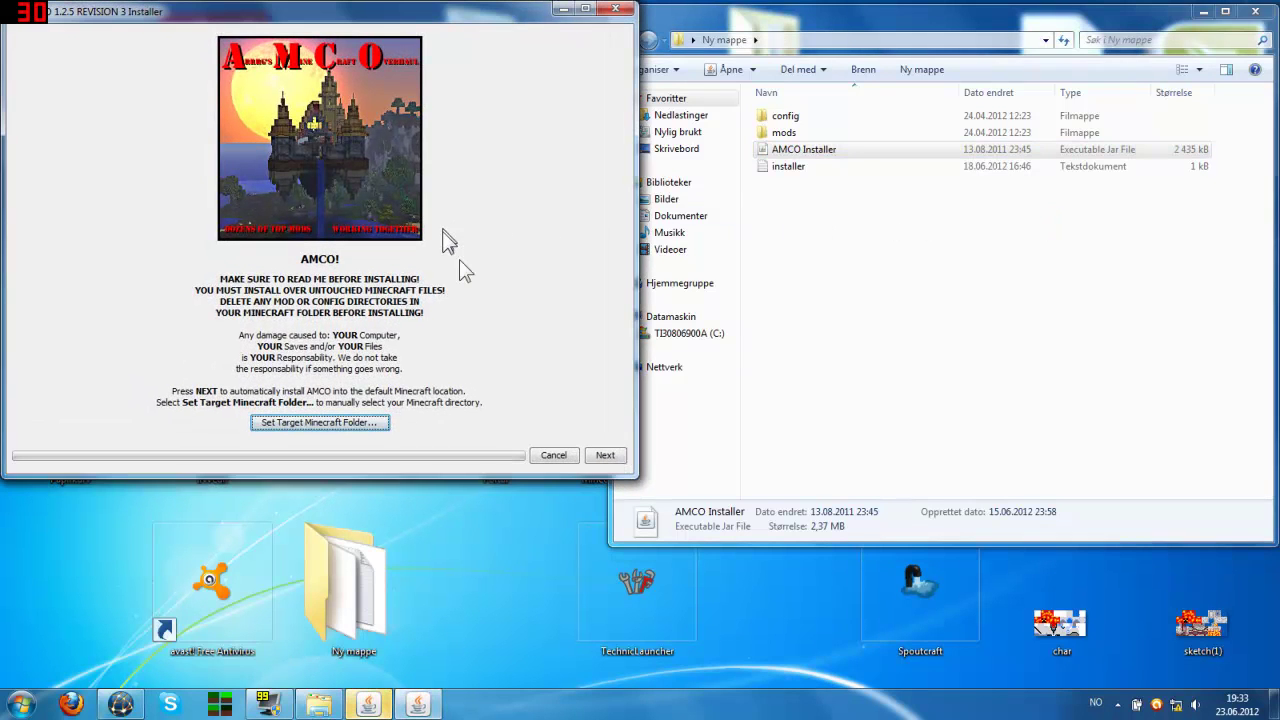
{"action": "left_click", "coordinate": [640, 22]}
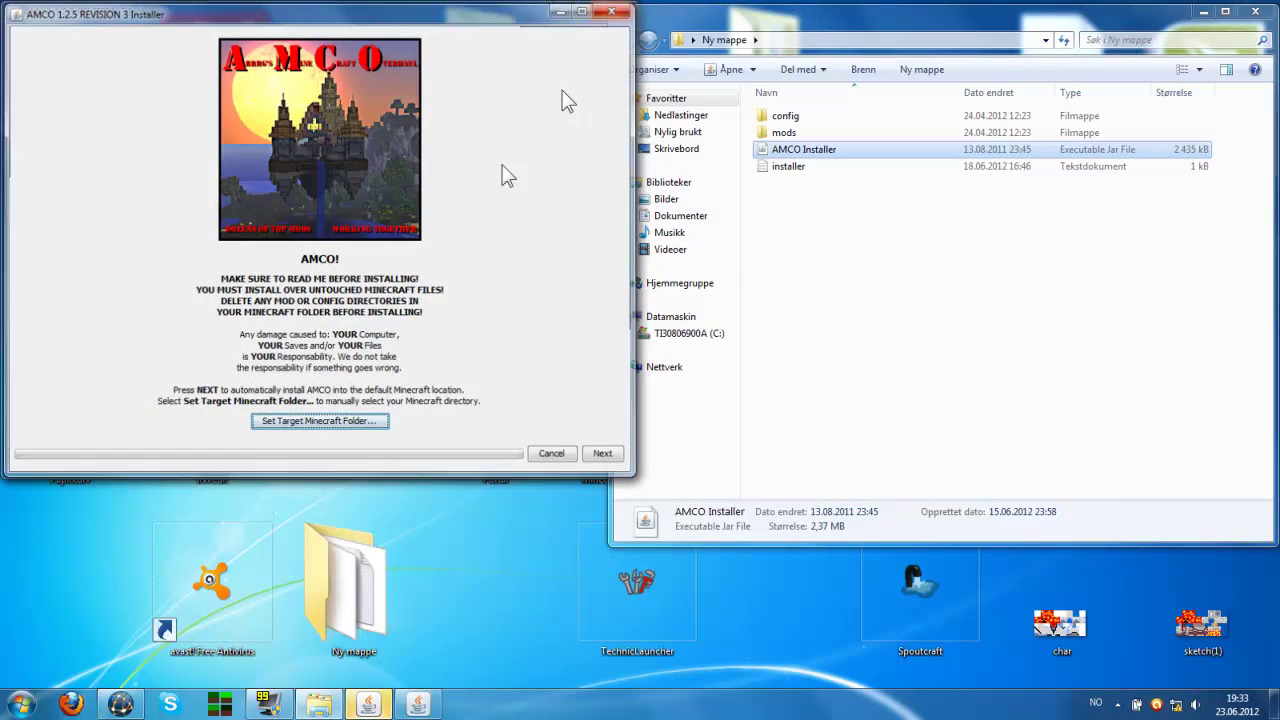
{"action": "left_click", "coordinate": [420, 345]}
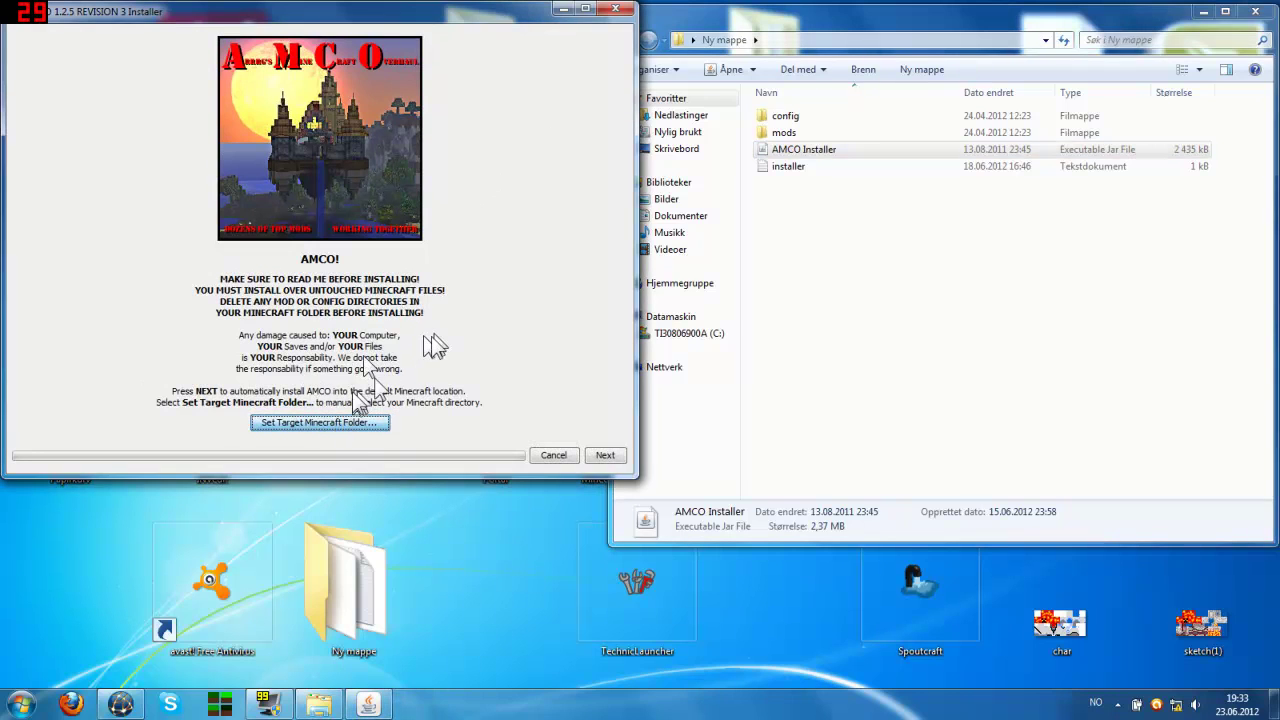
{"action": "key", "text": "space"}
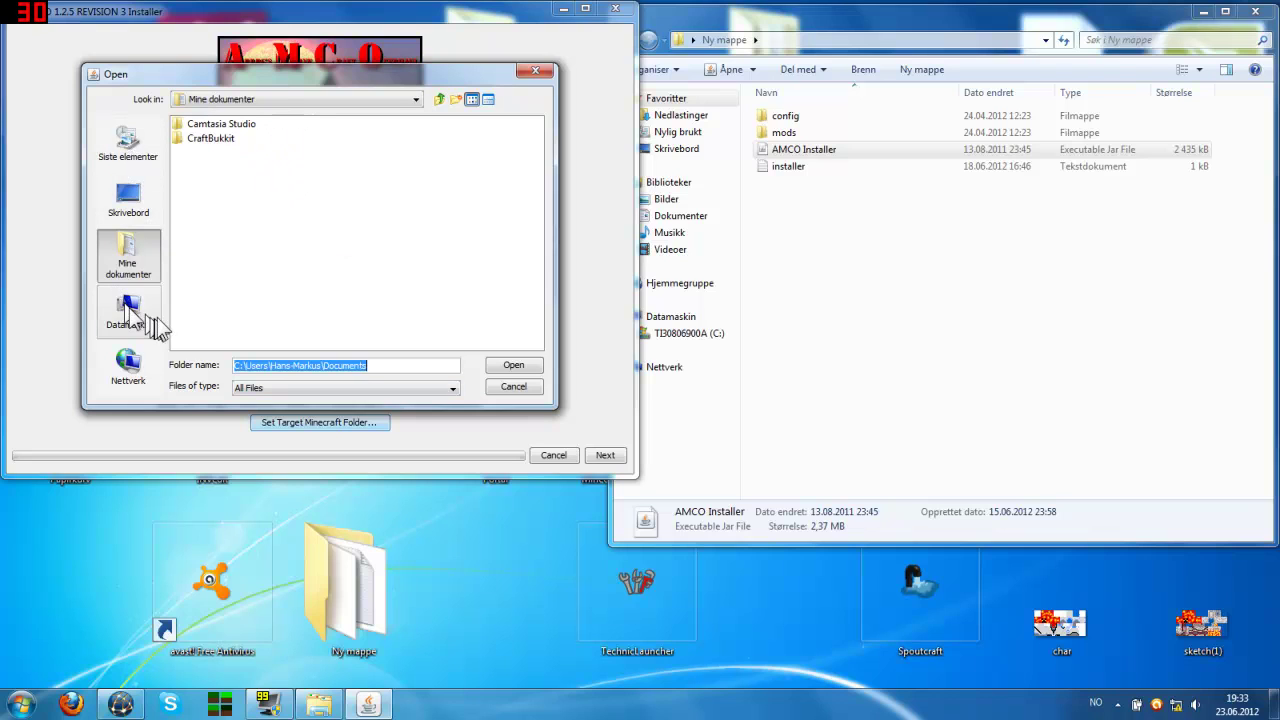
Step: Browse the chooser to the C: drive, into ProgramData, and back up to C:\
{"action": "left_click", "coordinate": [287, 90]}
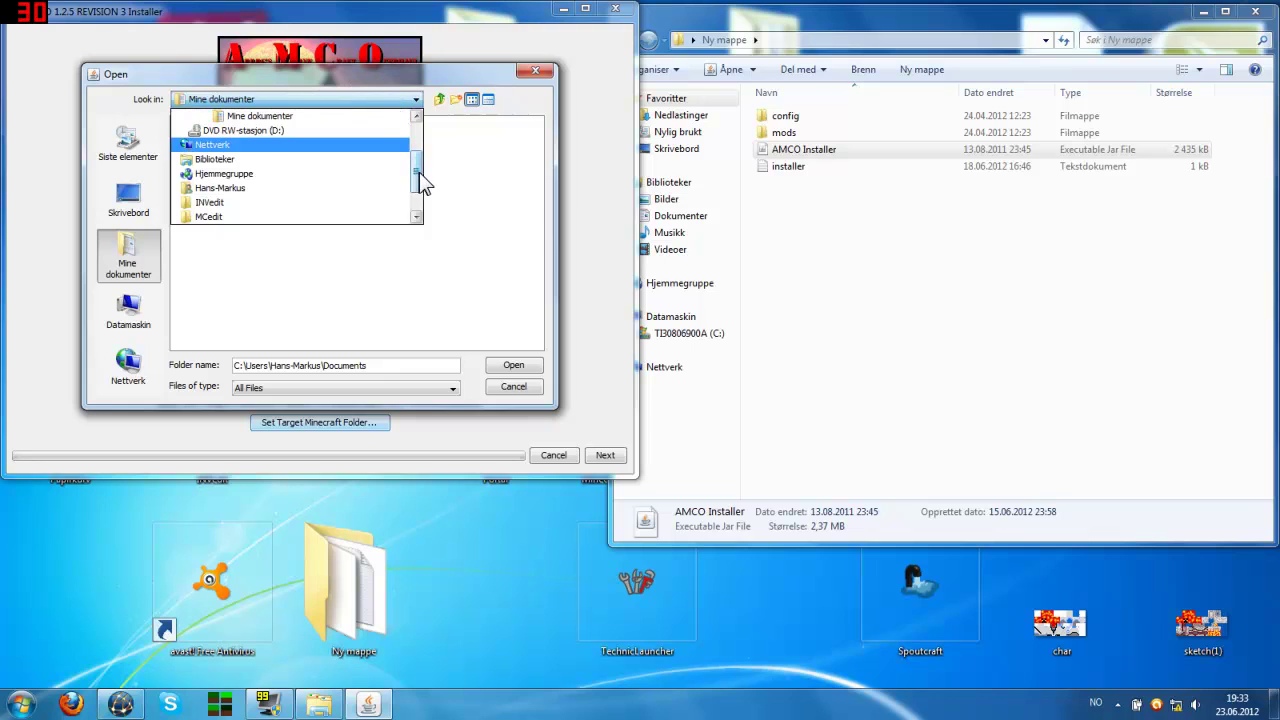
{"action": "mouse_move", "coordinate": [417, 176]}
{"action": "left_mouse_down"}
{"action": "mouse_move", "coordinate": [420, 186]}
{"action": "mouse_move", "coordinate": [414, 110]}
{"action": "left_mouse_up"}
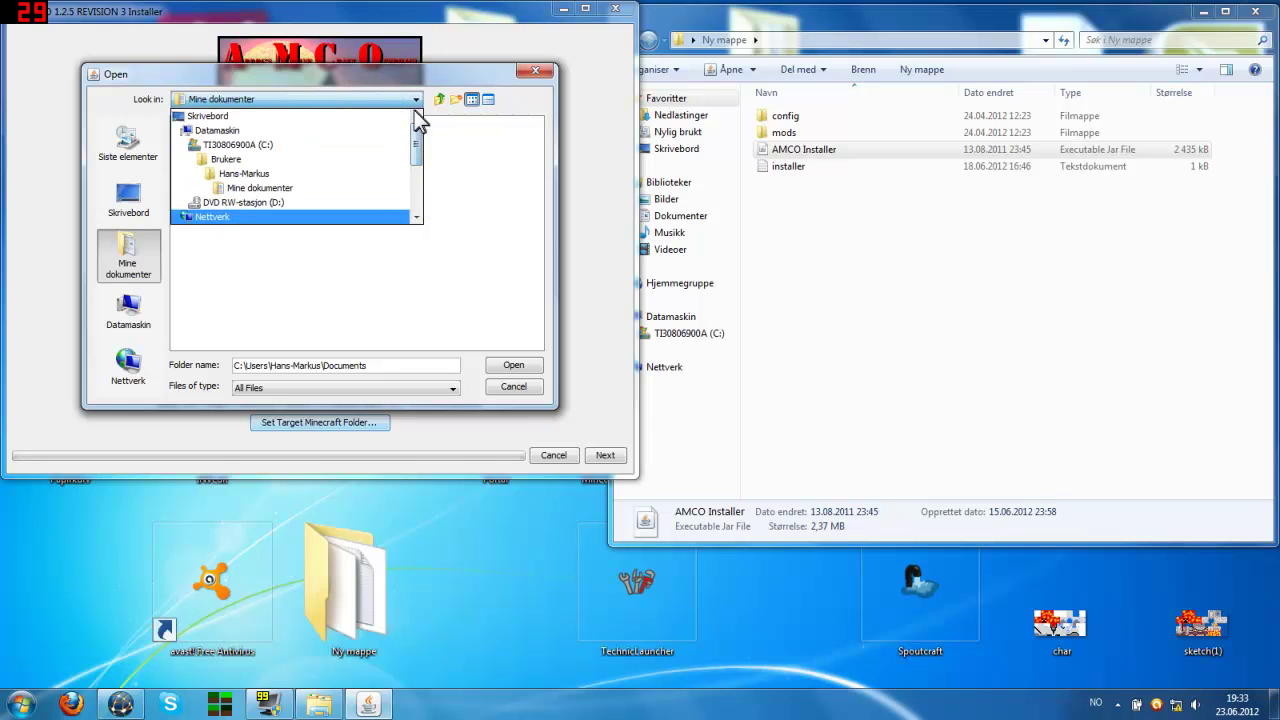
{"action": "left_click", "coordinate": [249, 147]}
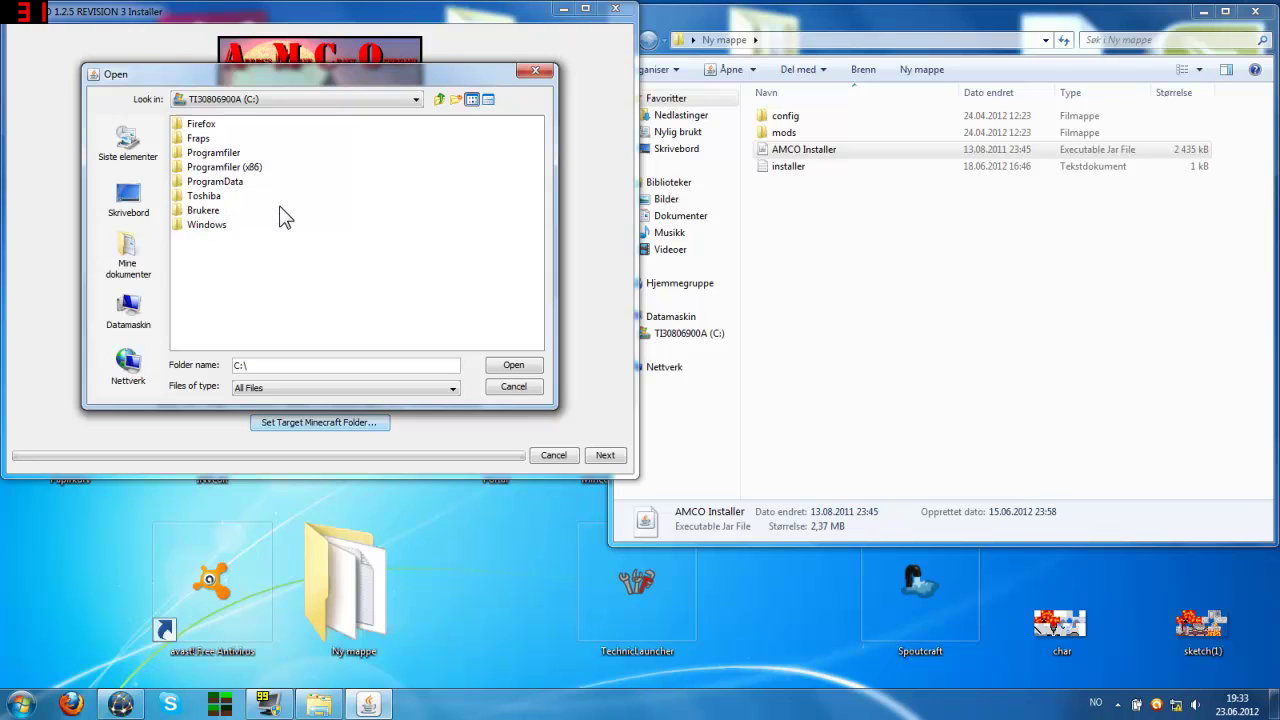
{"action": "double_click", "coordinate": [222, 184]}
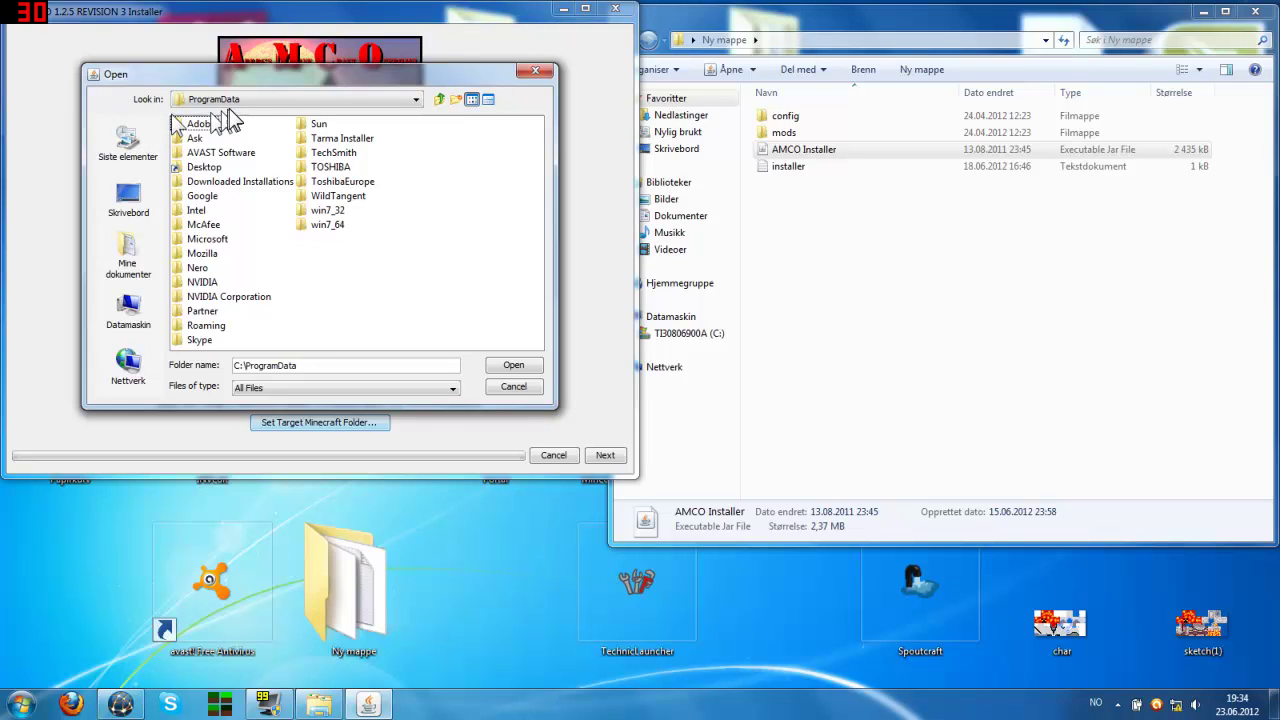
{"action": "key", "text": "BackSpace"}
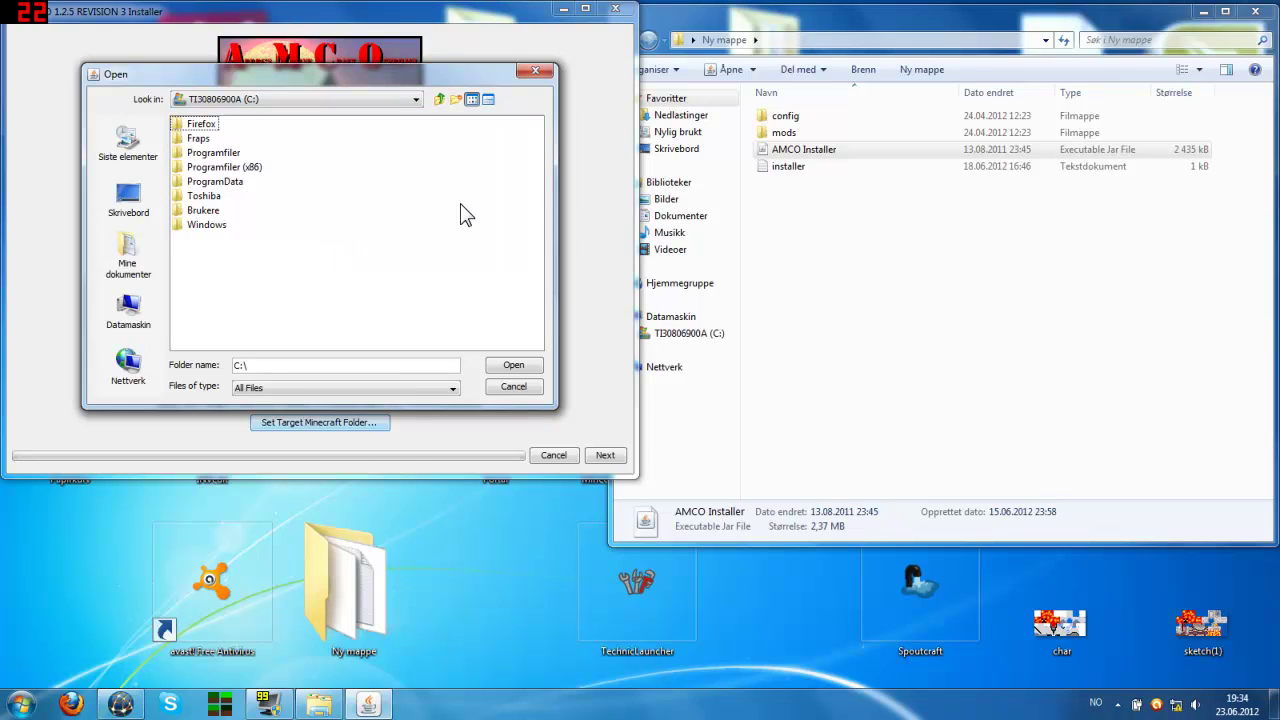
{"action": "left_click", "coordinate": [290, 364]}
Step: Paste the AppData Roaming path into the chooser and open the Roaming folder in Explorer
{"action": "key", "text": "super+r"}
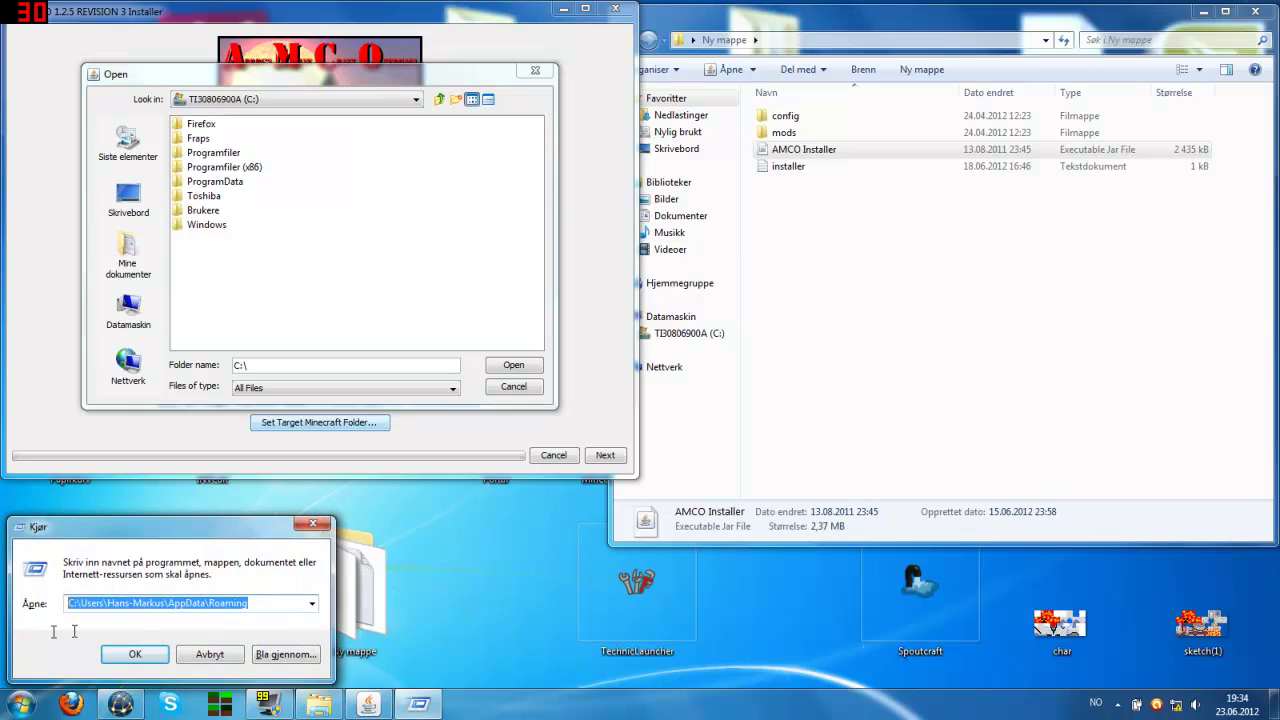
{"action": "left_click", "coordinate": [183, 355]}
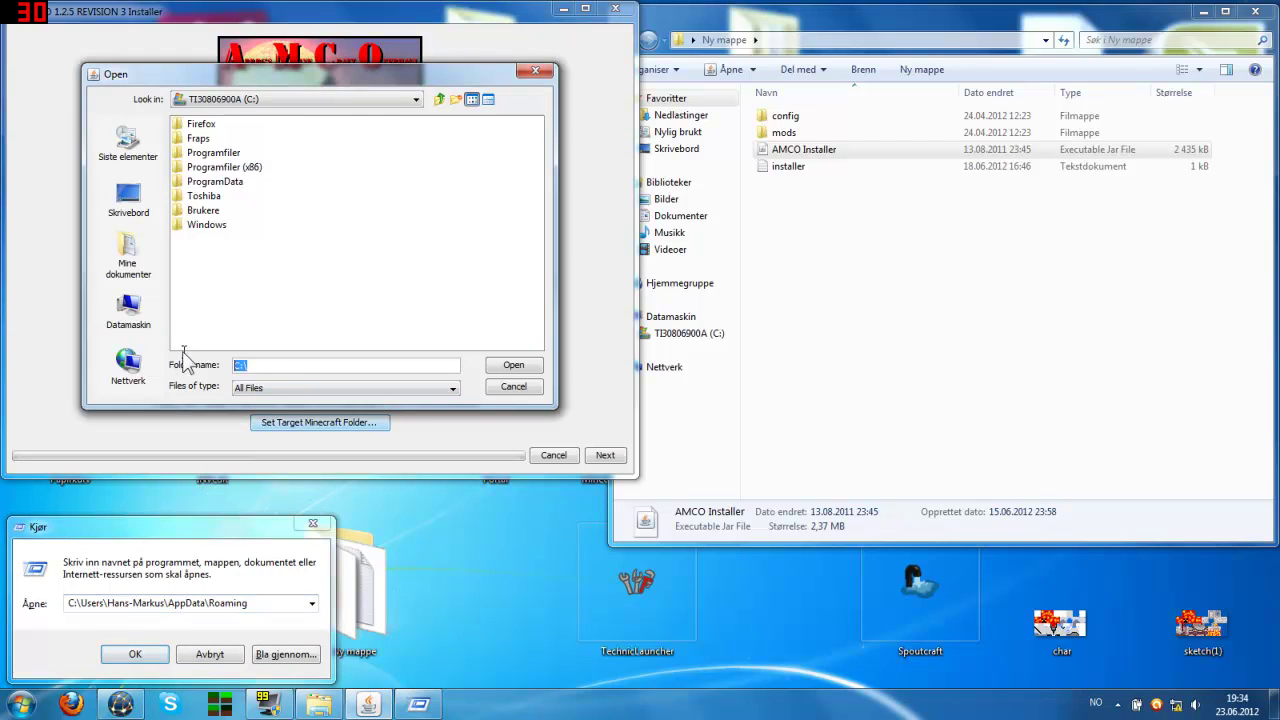
{"action": "type", "text": "C:\\Users\\Hans-Markus\\AppData\\Roaming"}
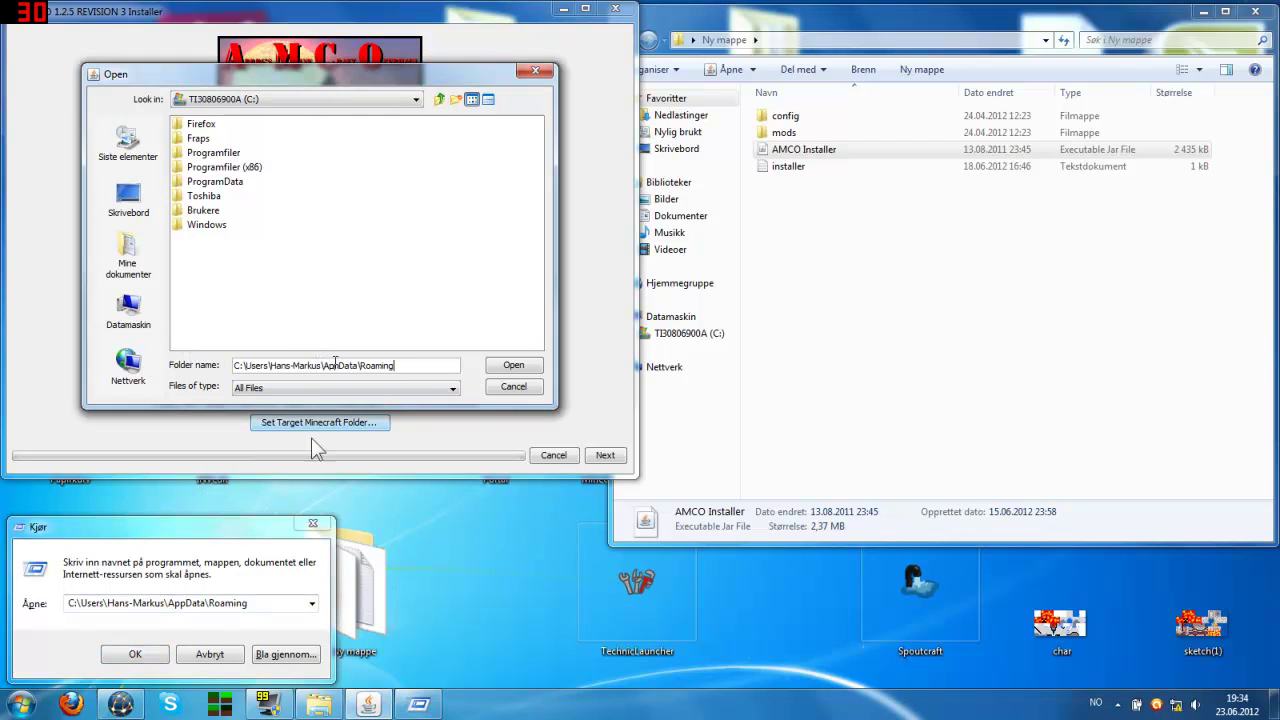
{"action": "left_click", "coordinate": [150, 654]}
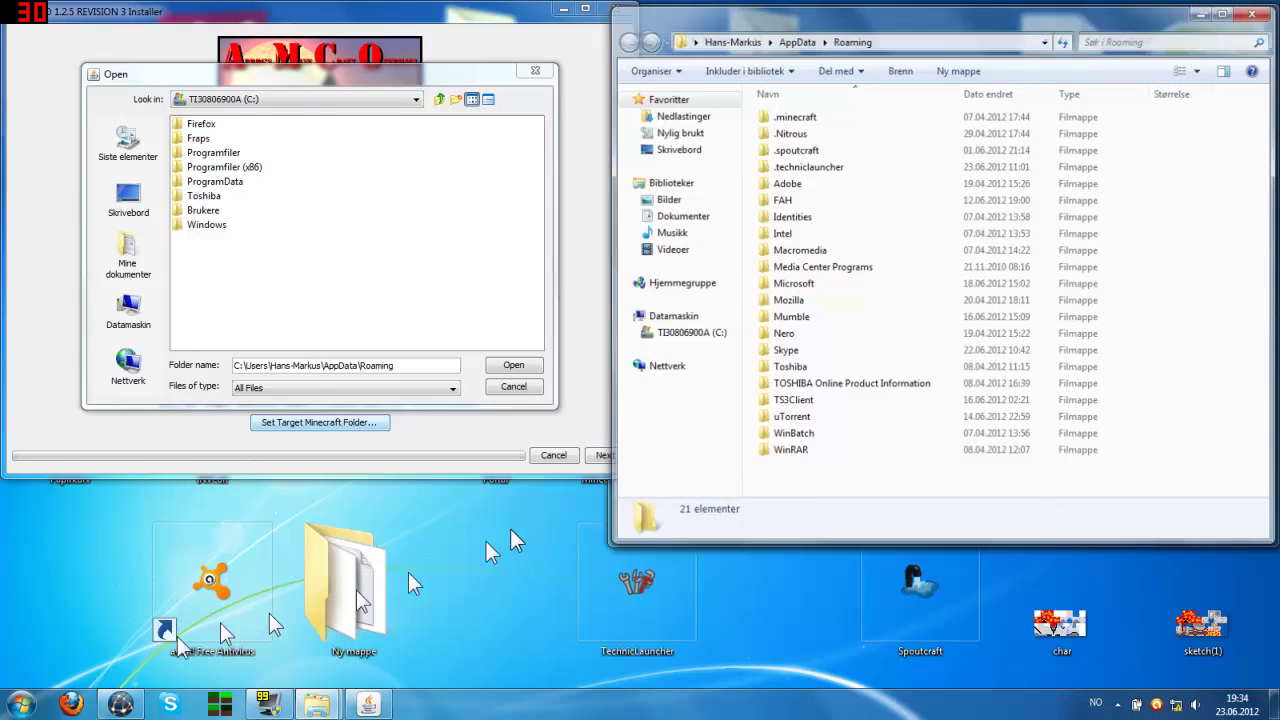
Step: Copy the .minecraft folder path into the Folder name field and confirm it as target
{"action": "double_click", "coordinate": [846, 115]}
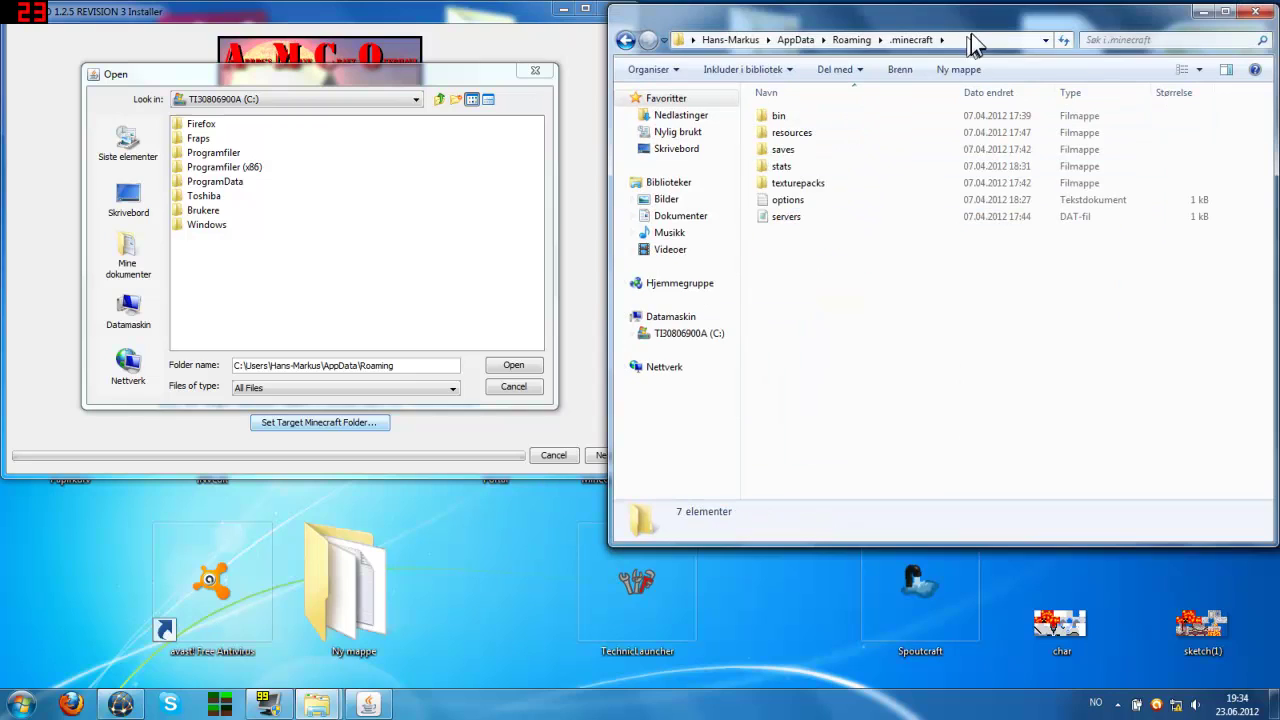
{"action": "left_click", "coordinate": [971, 33]}
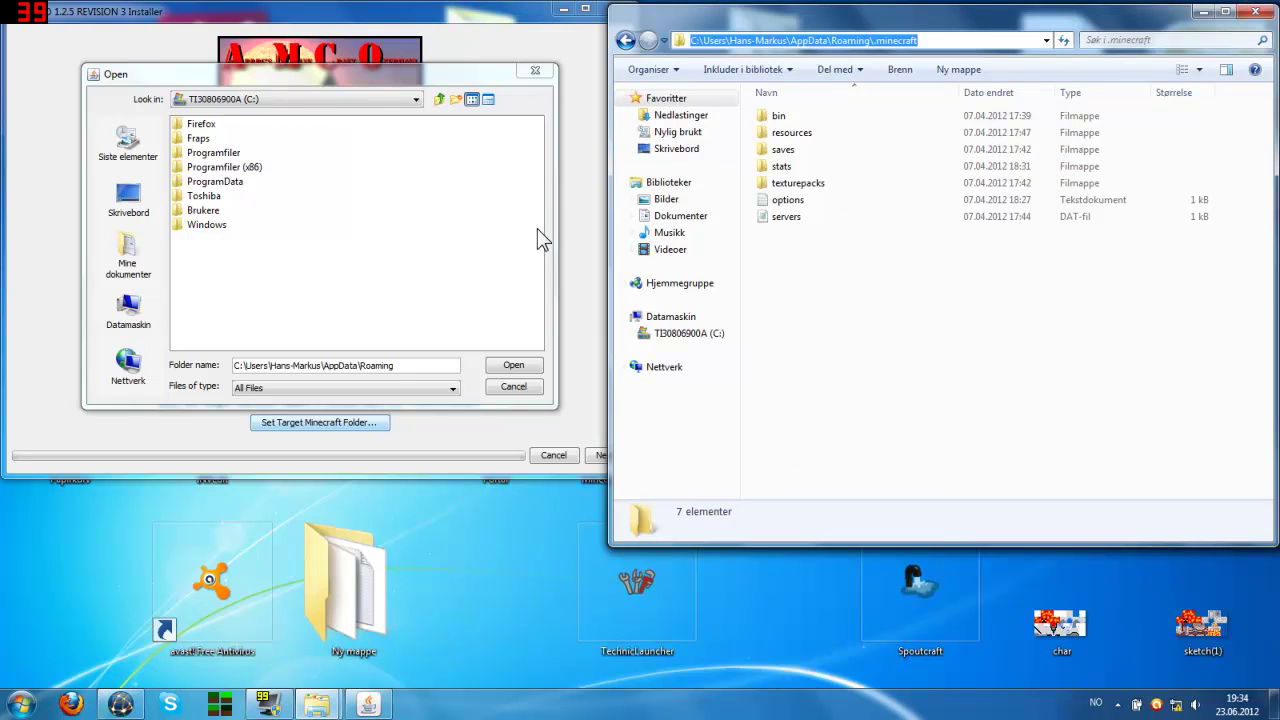
{"action": "left_click_drag", "start_coordinate": [405, 364], "coordinate": [220, 372]}
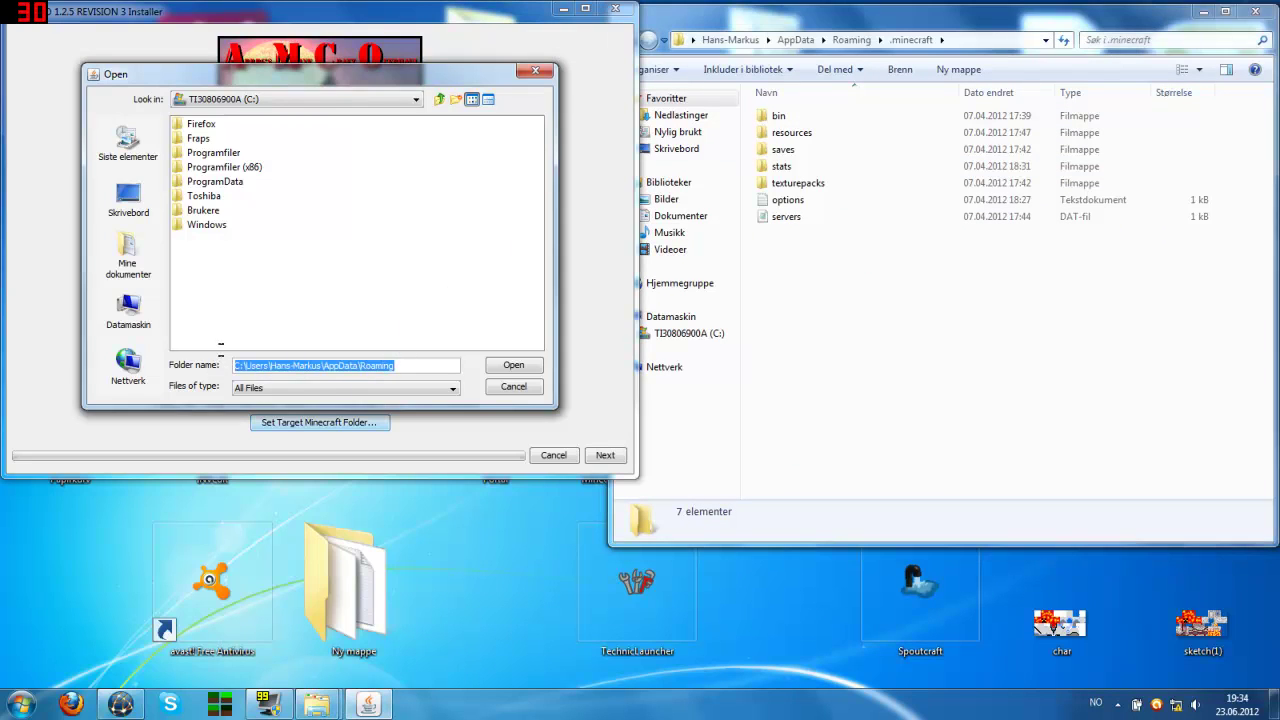
{"action": "type", "text": "C:\\Users\\Hans-Markus\\AppData\\Roaming\\.minecraft"}
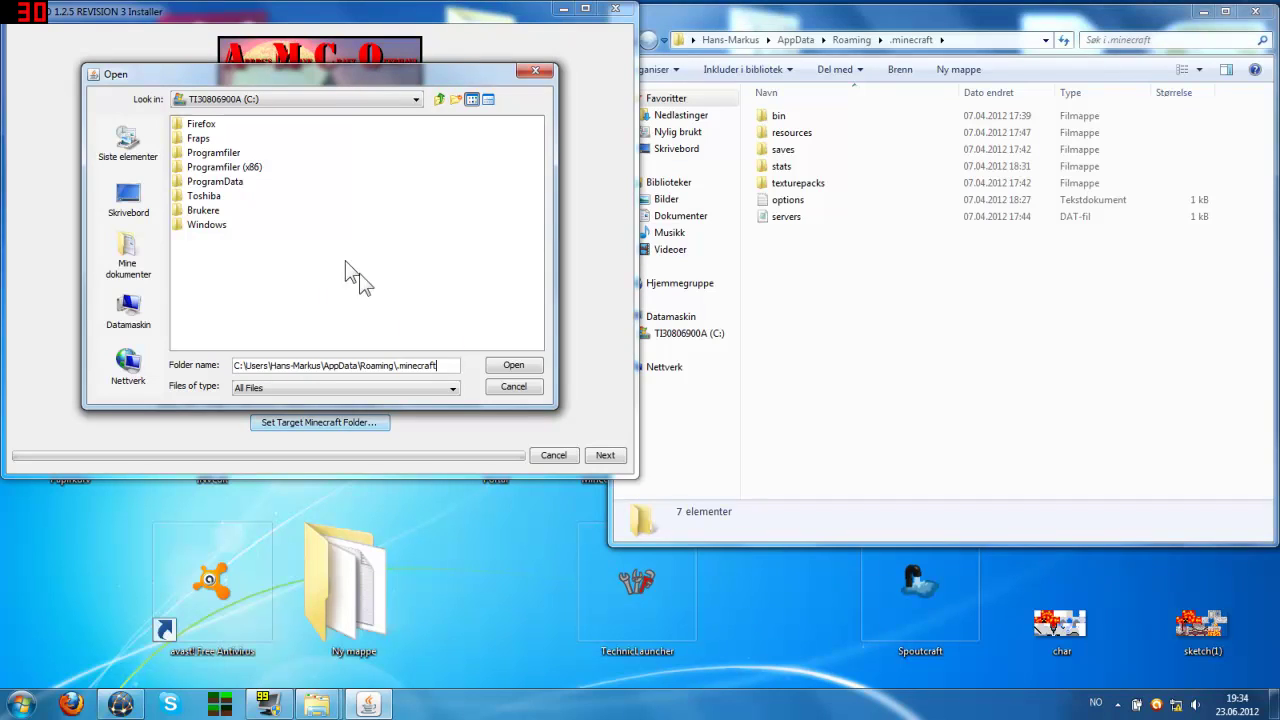
{"action": "left_click", "coordinate": [524, 366]}
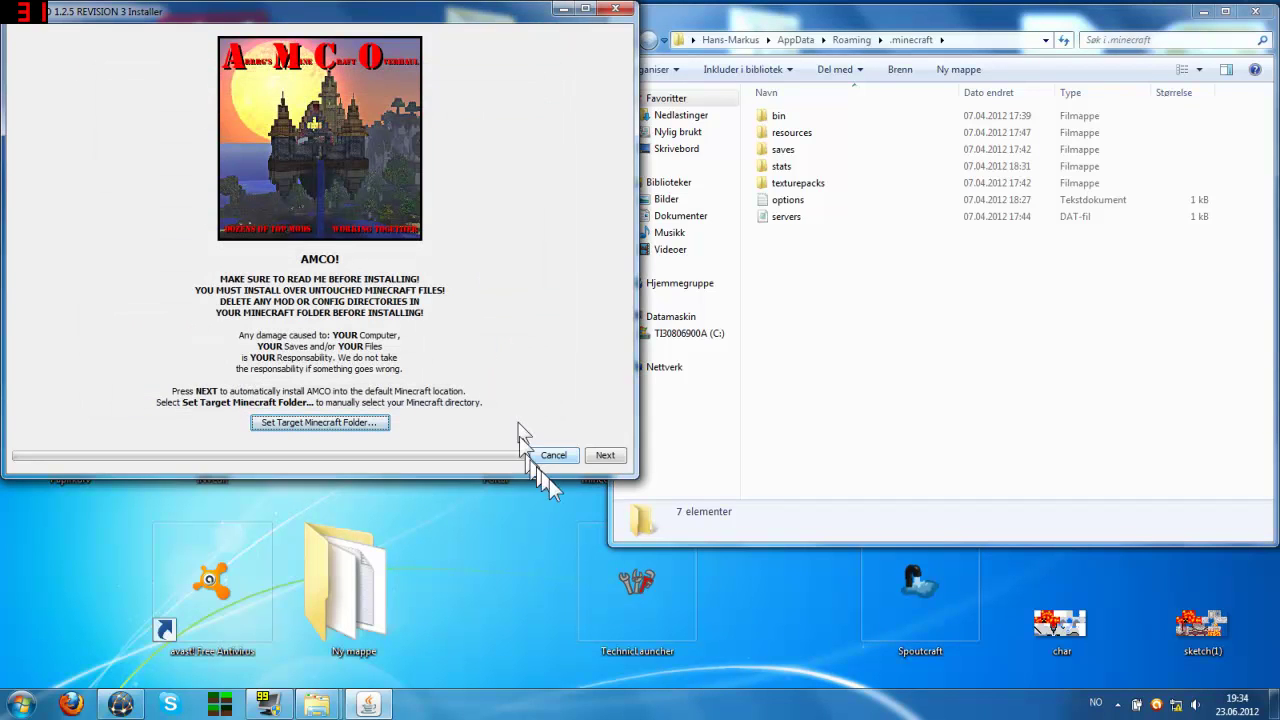
Step: Install AMCO into .minecraft, peek into bin meanwhile, and click Done when Finished appears
{"action": "left_click", "coordinate": [610, 455]}
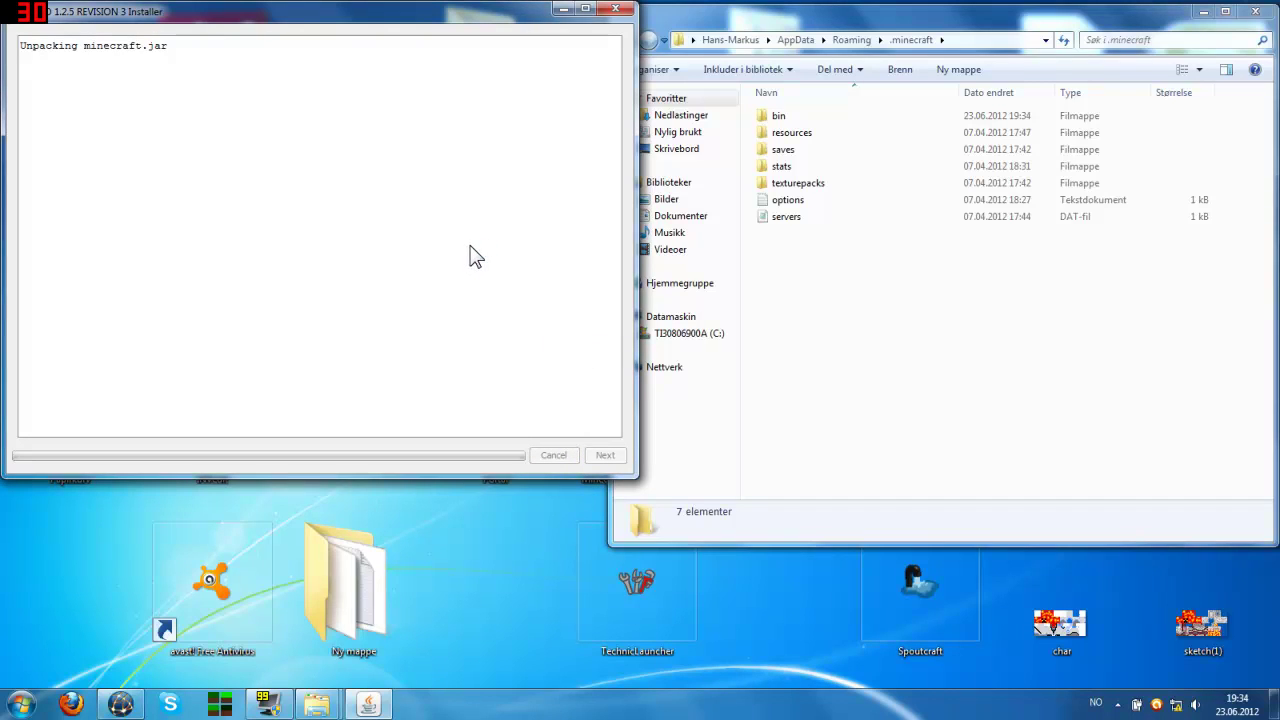
{"action": "double_click", "coordinate": [832, 115]}
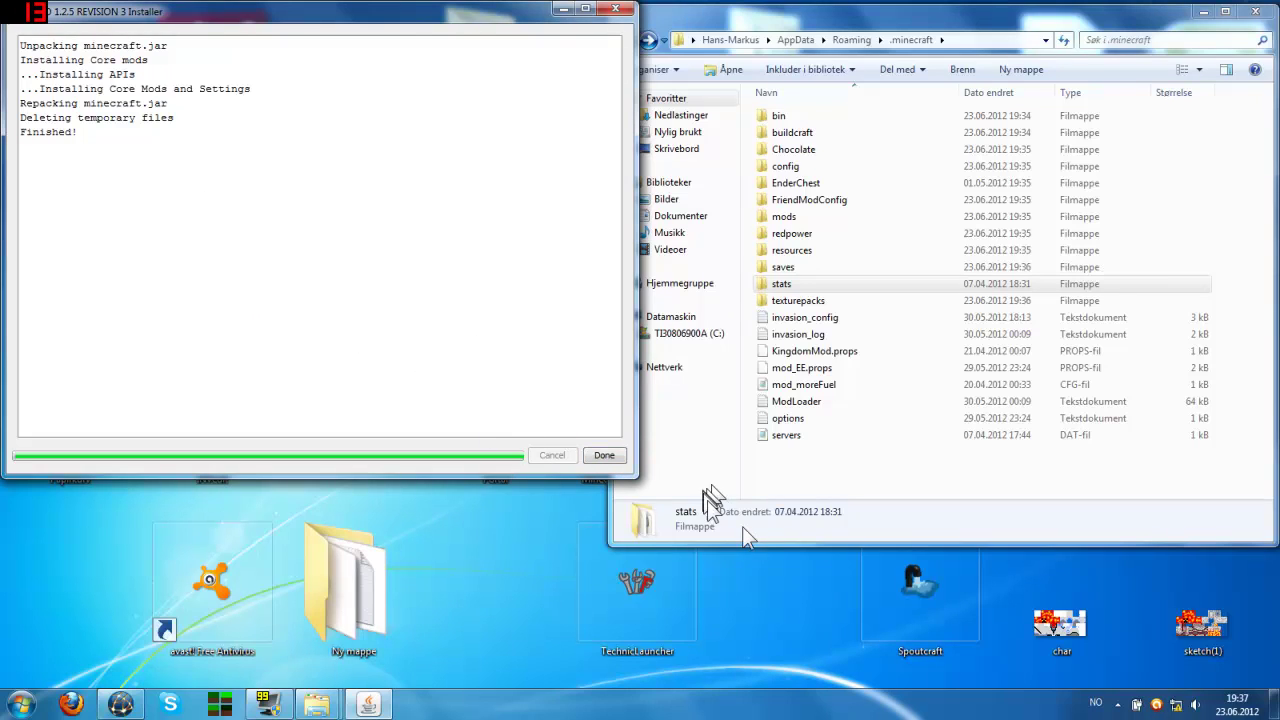
{"action": "left_click", "coordinate": [604, 456]}
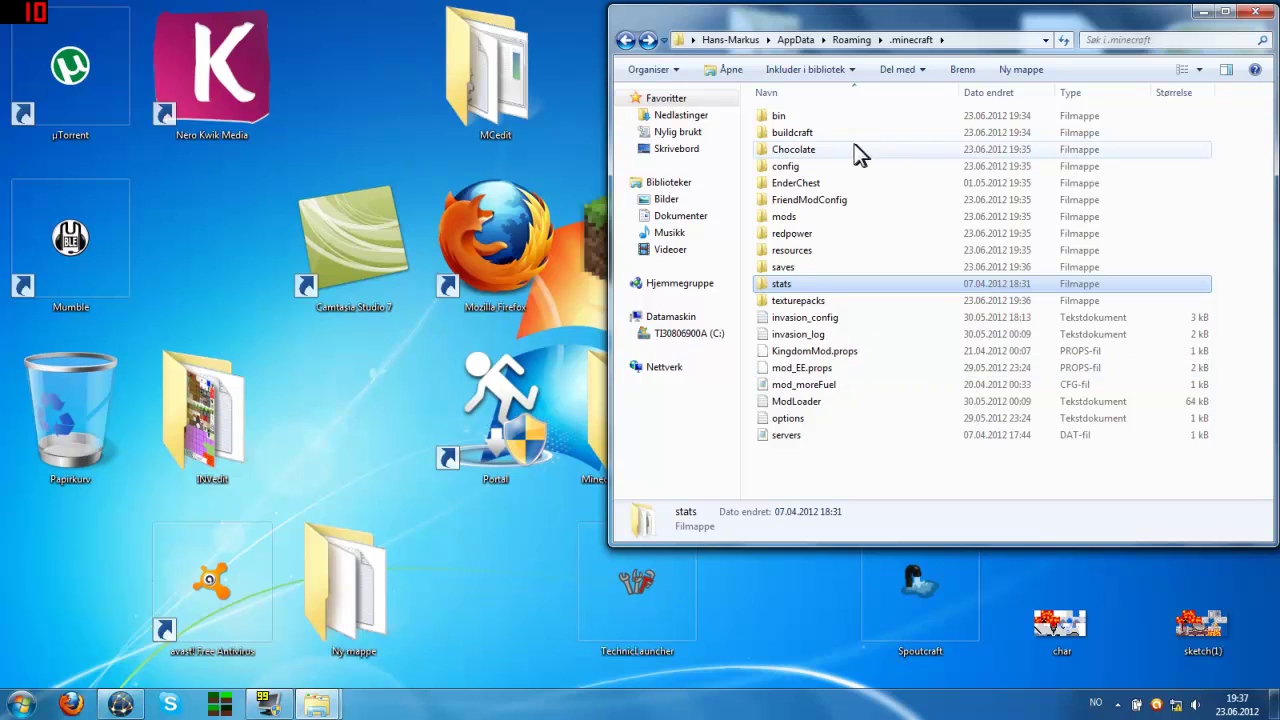
Step: Inspect the patched minecraft file in bin, return to .minecraft, maximize, then close that window
{"action": "double_click", "coordinate": [836, 117]}
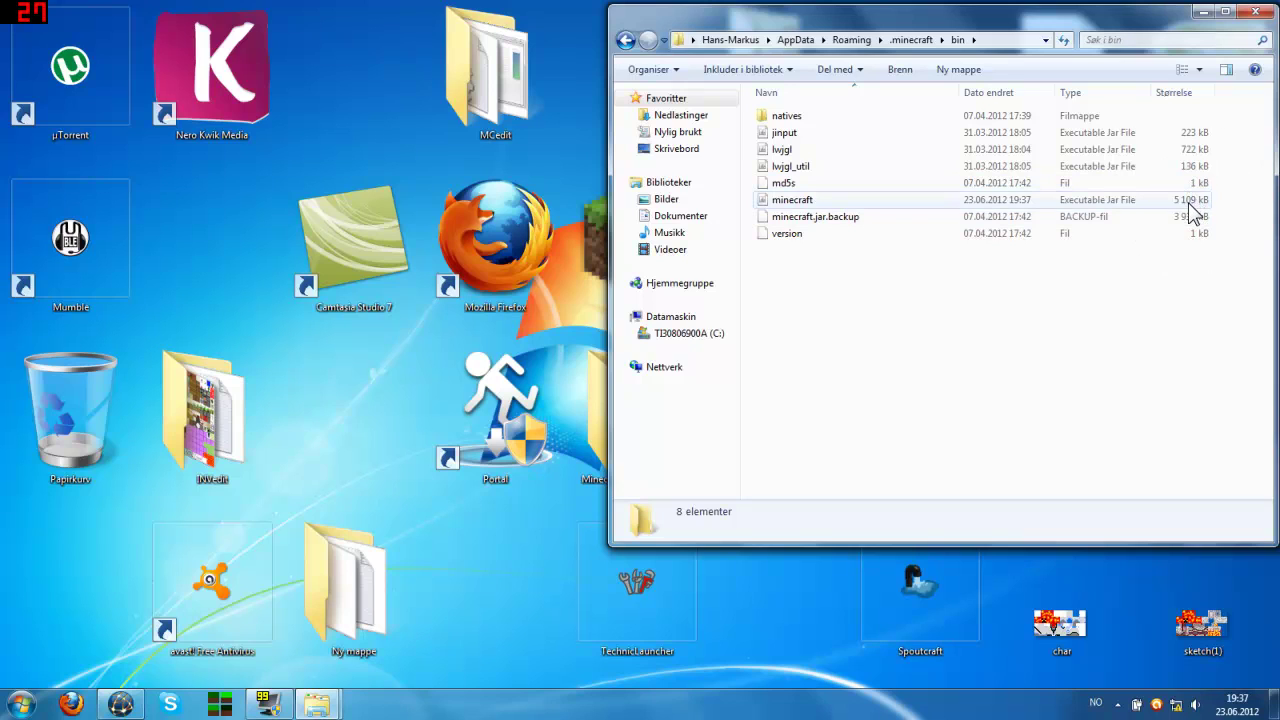
{"action": "left_click", "coordinate": [625, 40]}
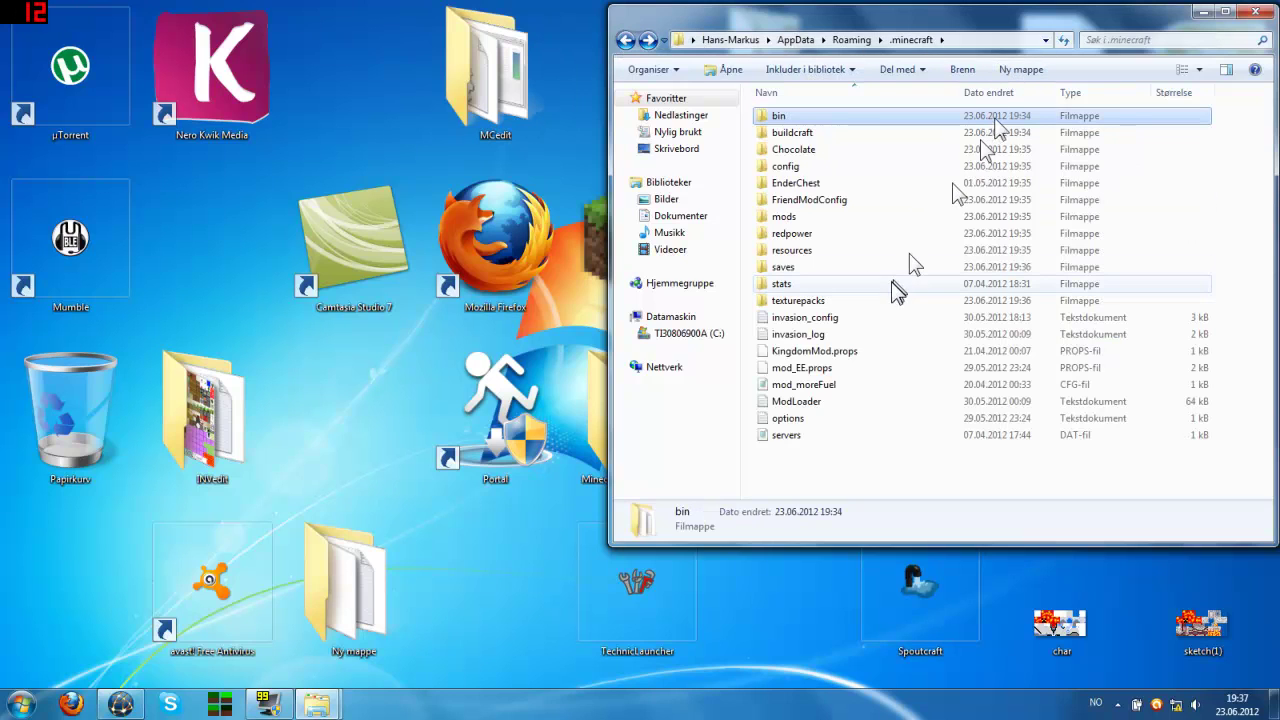
{"action": "double_click", "coordinate": [1071, 18]}
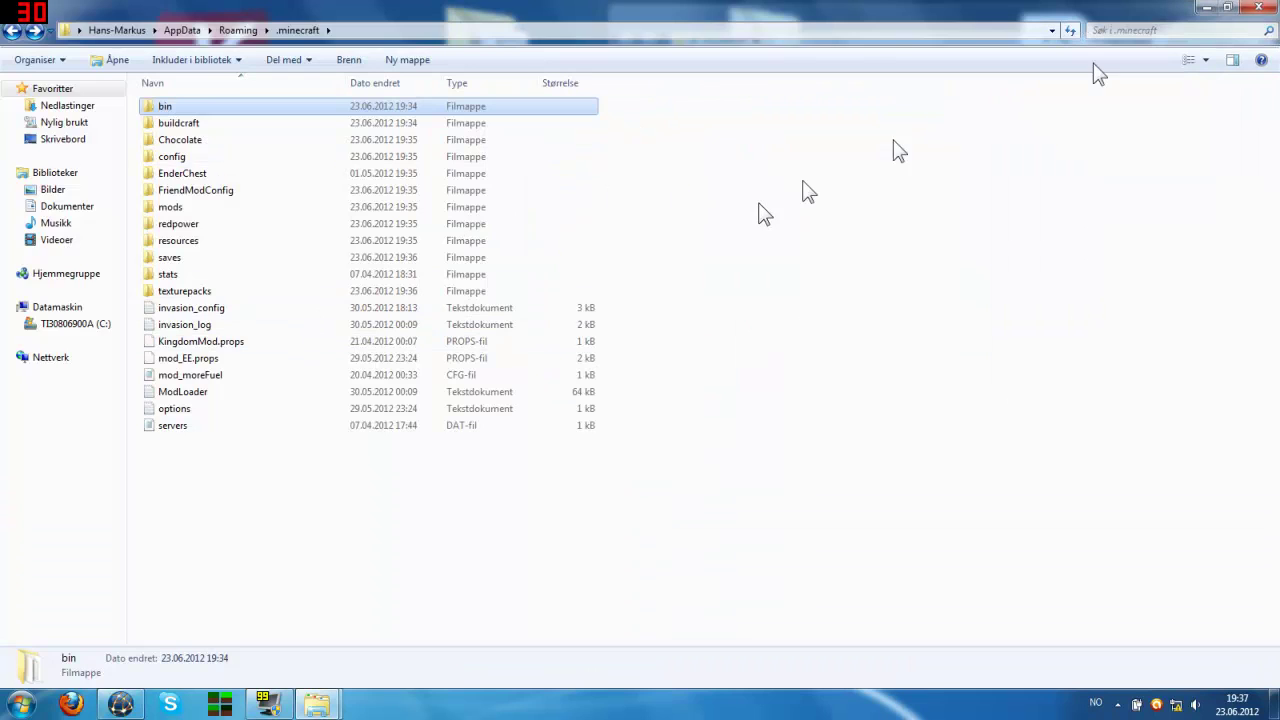
{"action": "left_click", "coordinate": [1258, 7]}
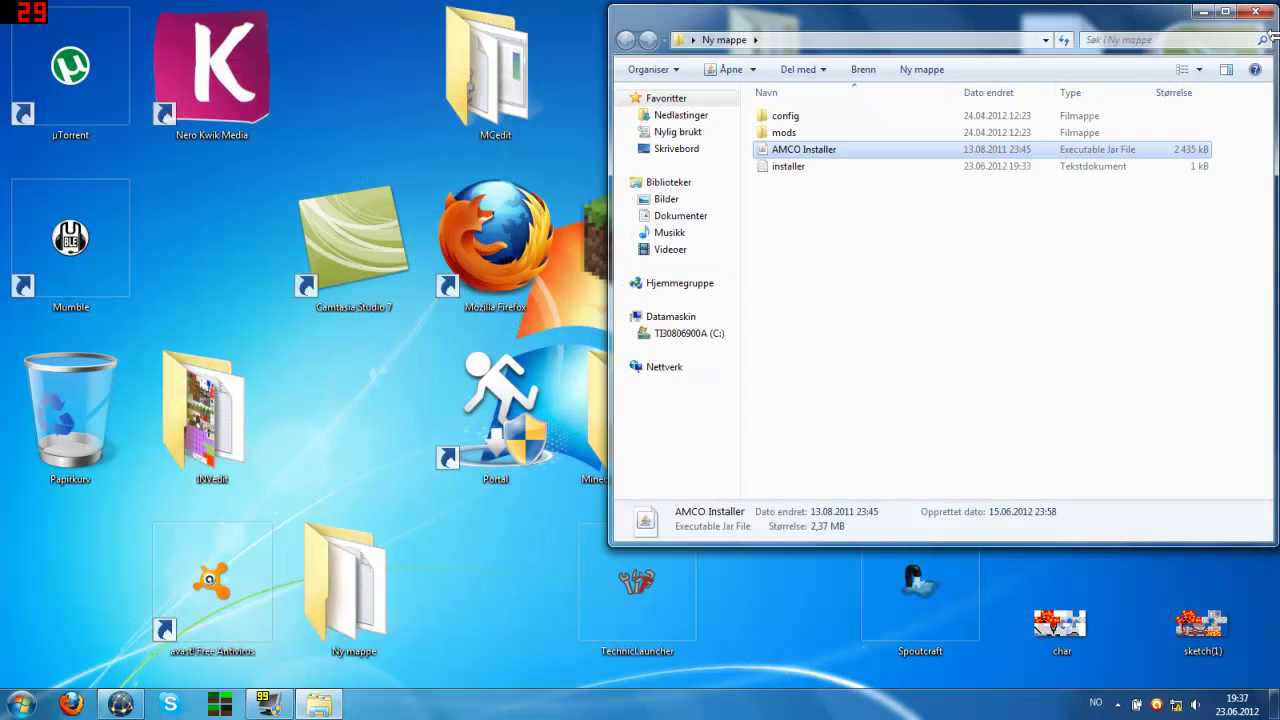
Step: Close Ny mappe, open the Minecraft launcher, attempt Login, then choose Play offline
{"action": "left_click", "coordinate": [1255, 11]}
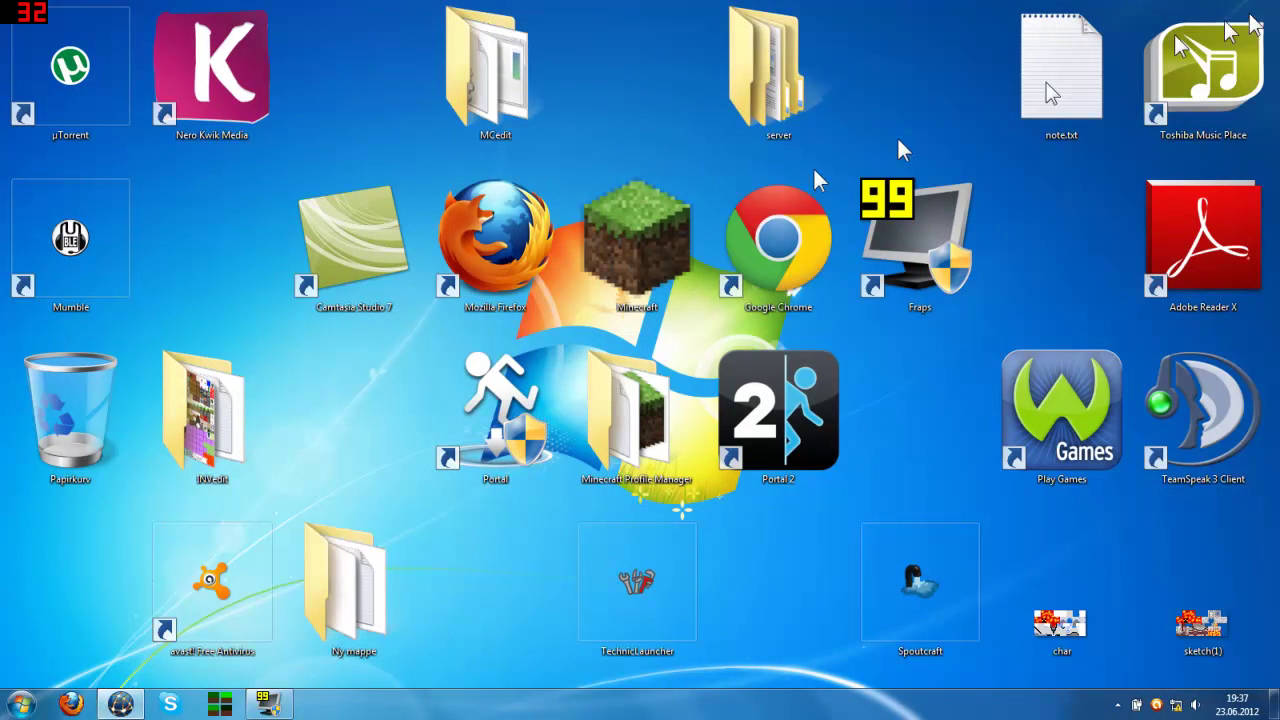
{"action": "double_click", "coordinate": [635, 207]}
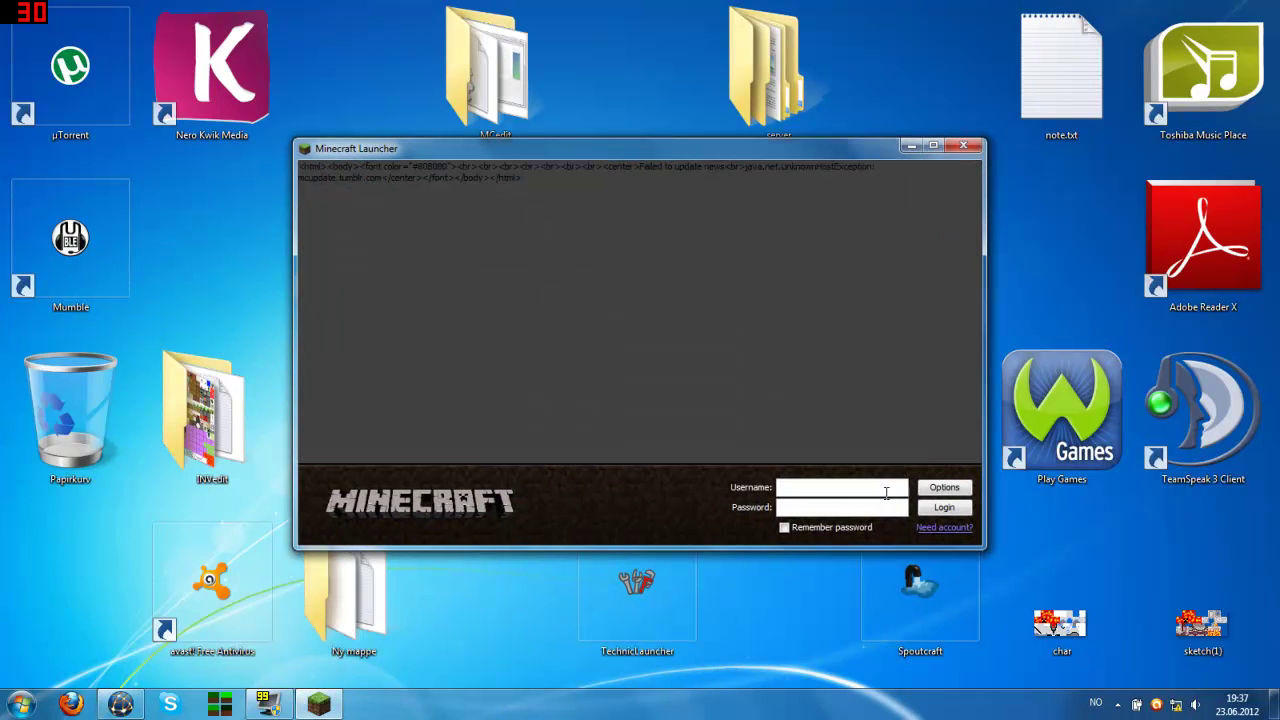
{"action": "left_click", "coordinate": [935, 508]}
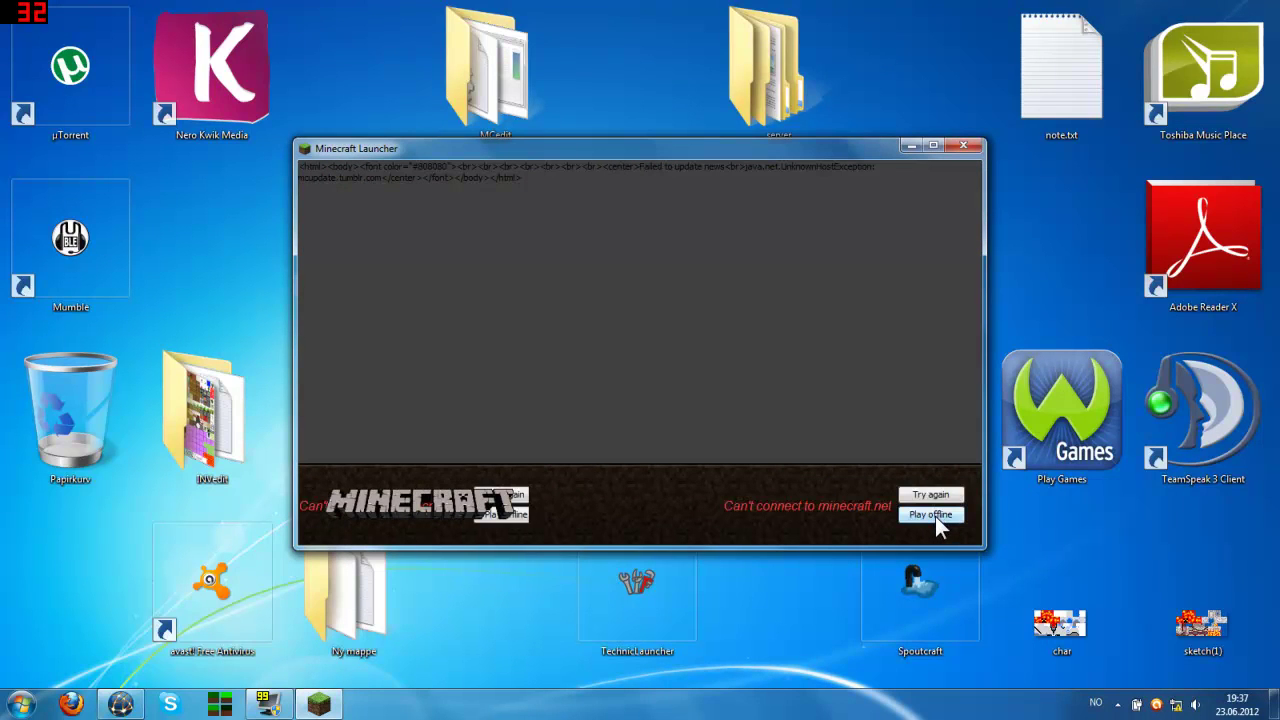
{"action": "left_click", "coordinate": [935, 516]}
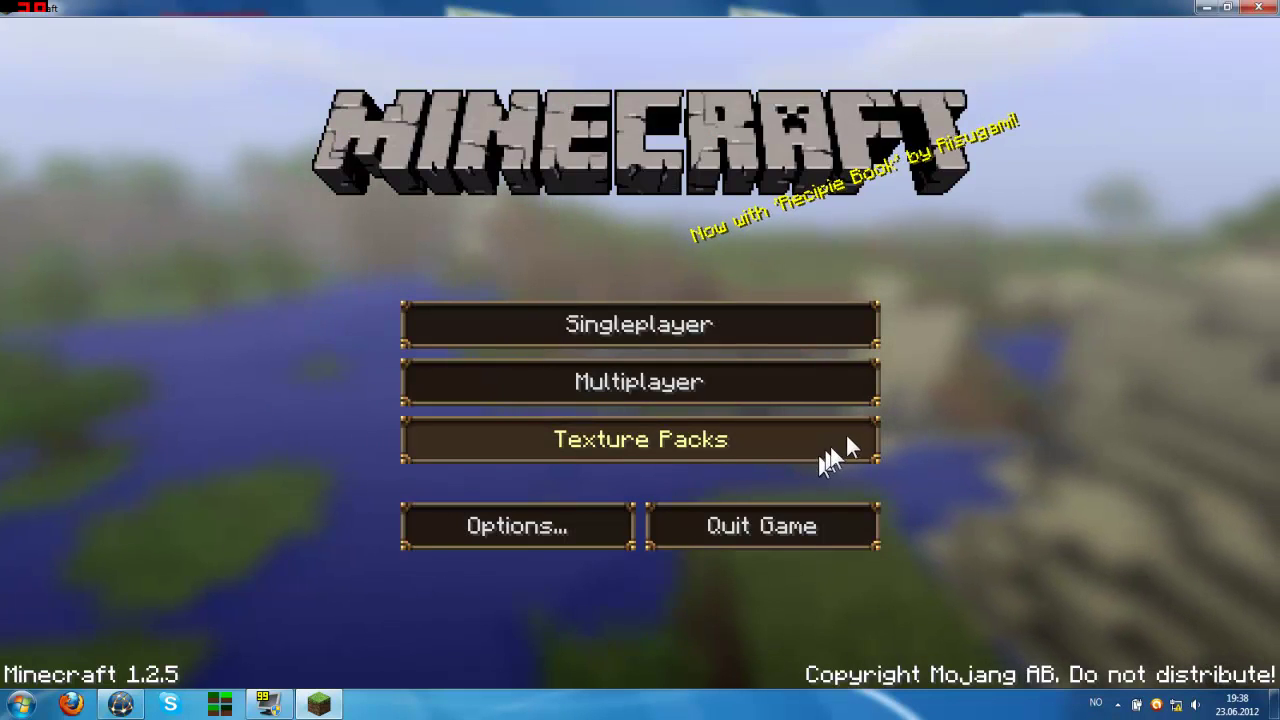
Step: Confirm the AMCO in HD.zip texture pack, then select Magic School in Singleplayer
{"action": "left_click", "coordinate": [849, 437]}
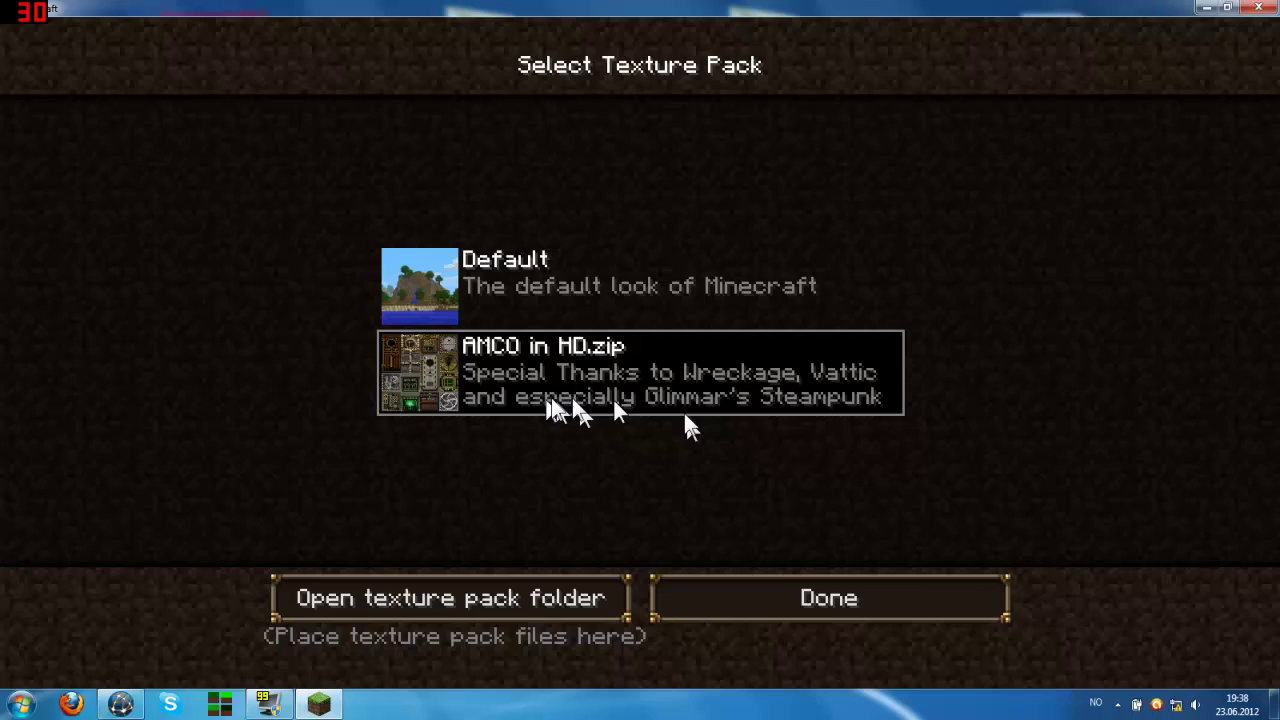
{"action": "left_click", "coordinate": [772, 579]}
{"action": "left_click", "coordinate": [757, 366]}
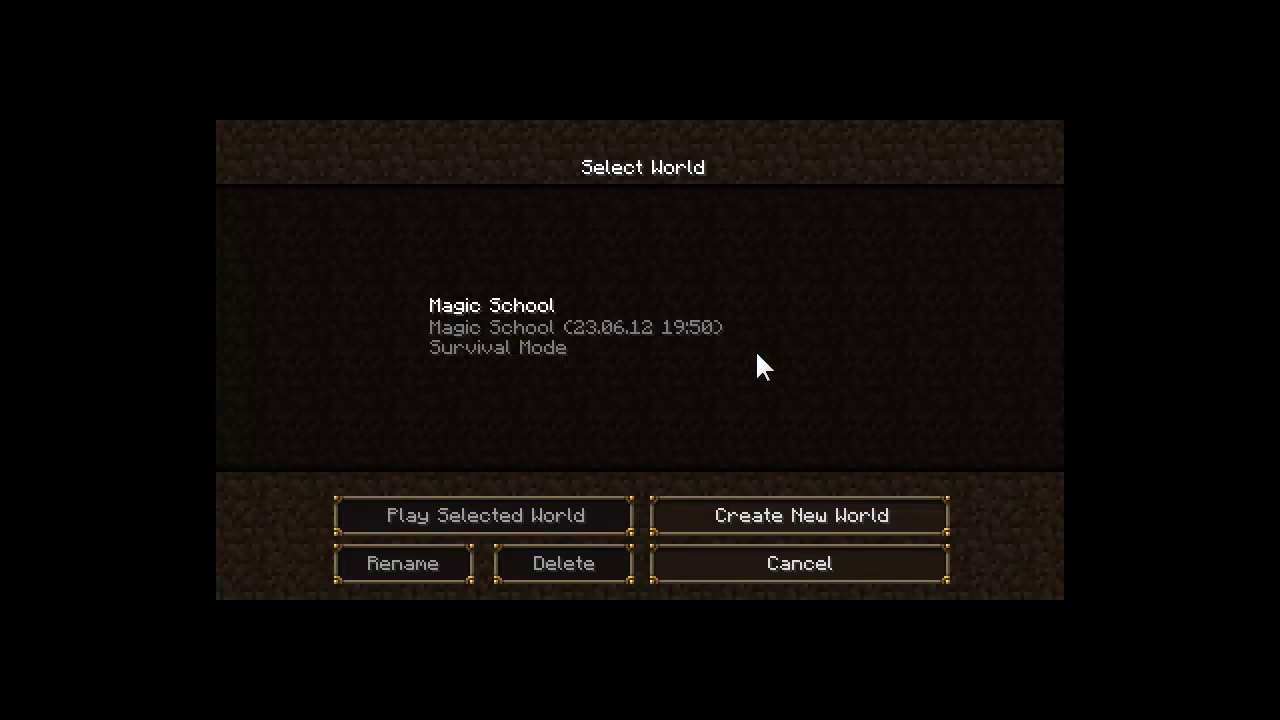
{"action": "left_click", "coordinate": [563, 333]}
Step: Load Magic School and walk past the character, the stone wall signs, and the lava fireplace
{"action": "left_click", "coordinate": [567, 533]}
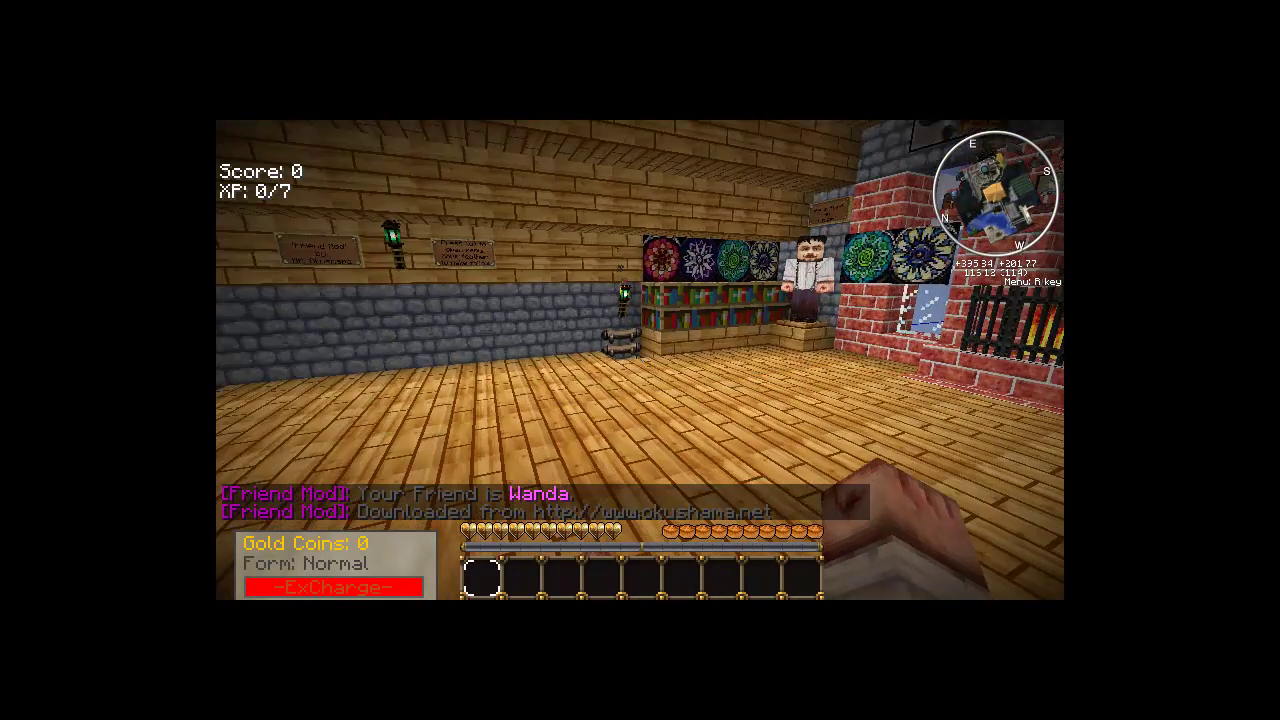
{"action": "key", "text": "w"}
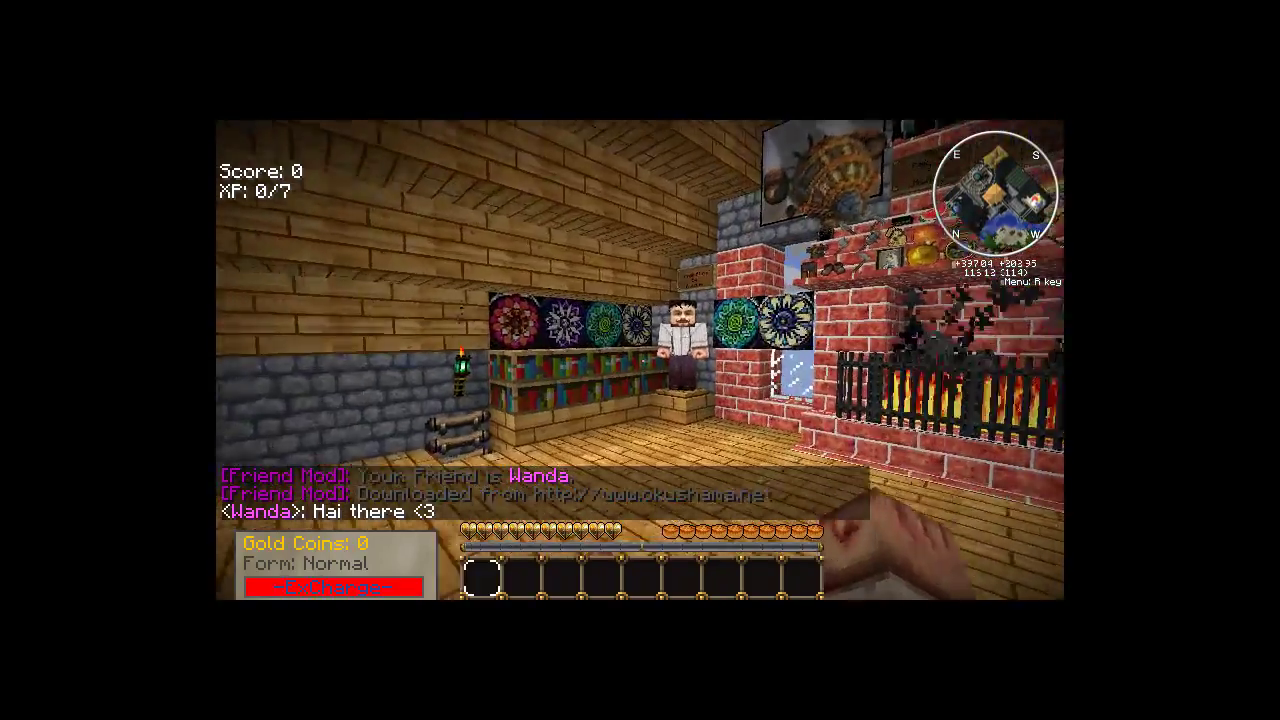
{"action": "mouse_move", "coordinate": [640, 360]}
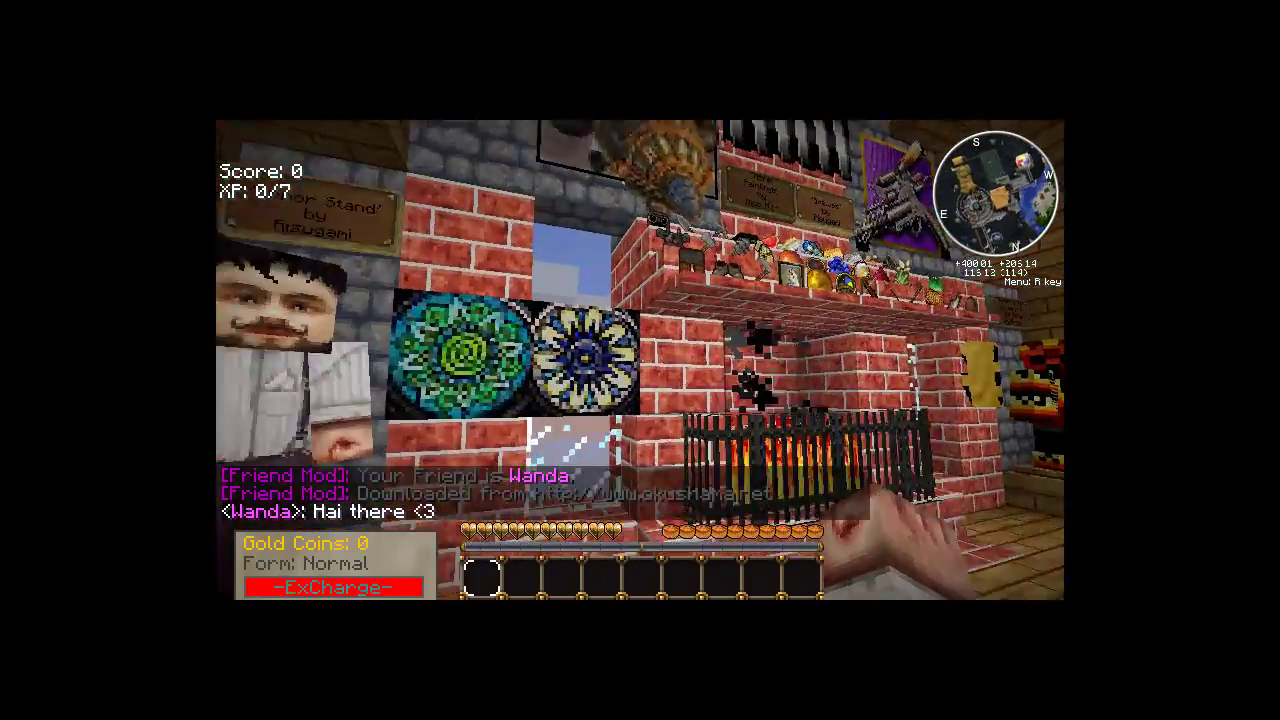
{"action": "key", "text": "w"}
{"action": "key", "text": "w"}
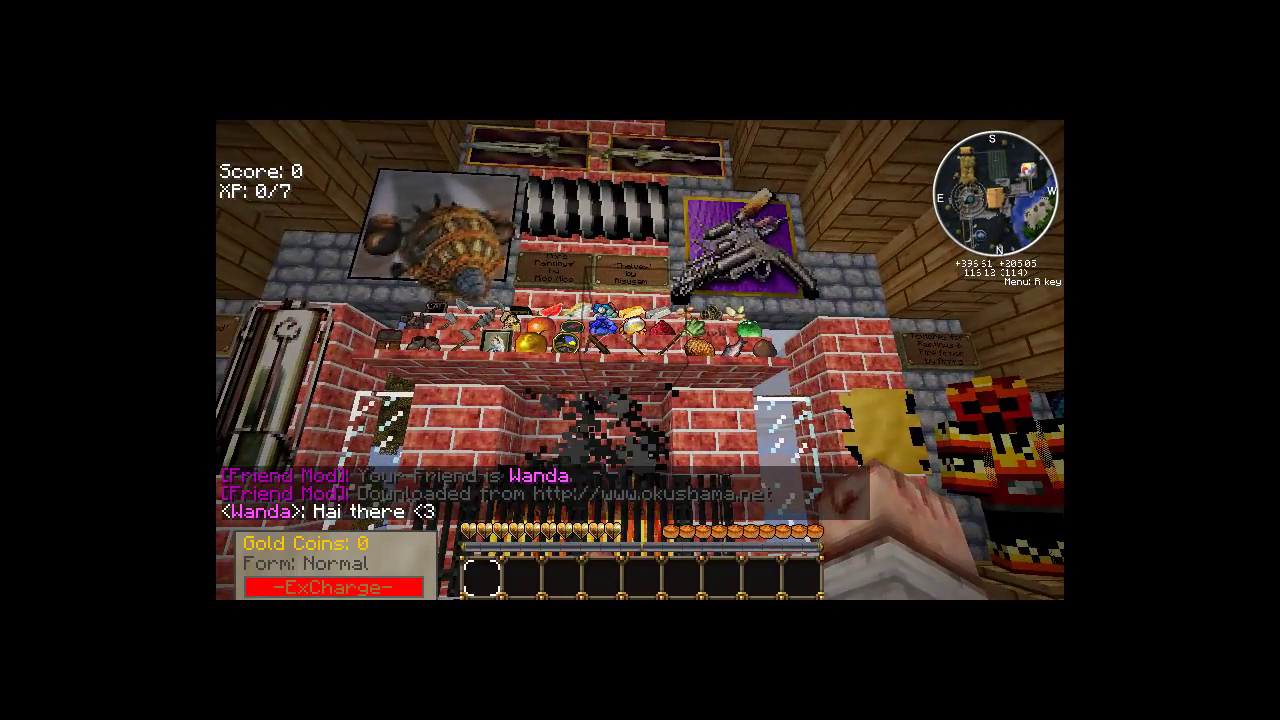
{"action": "key", "text": "w"}
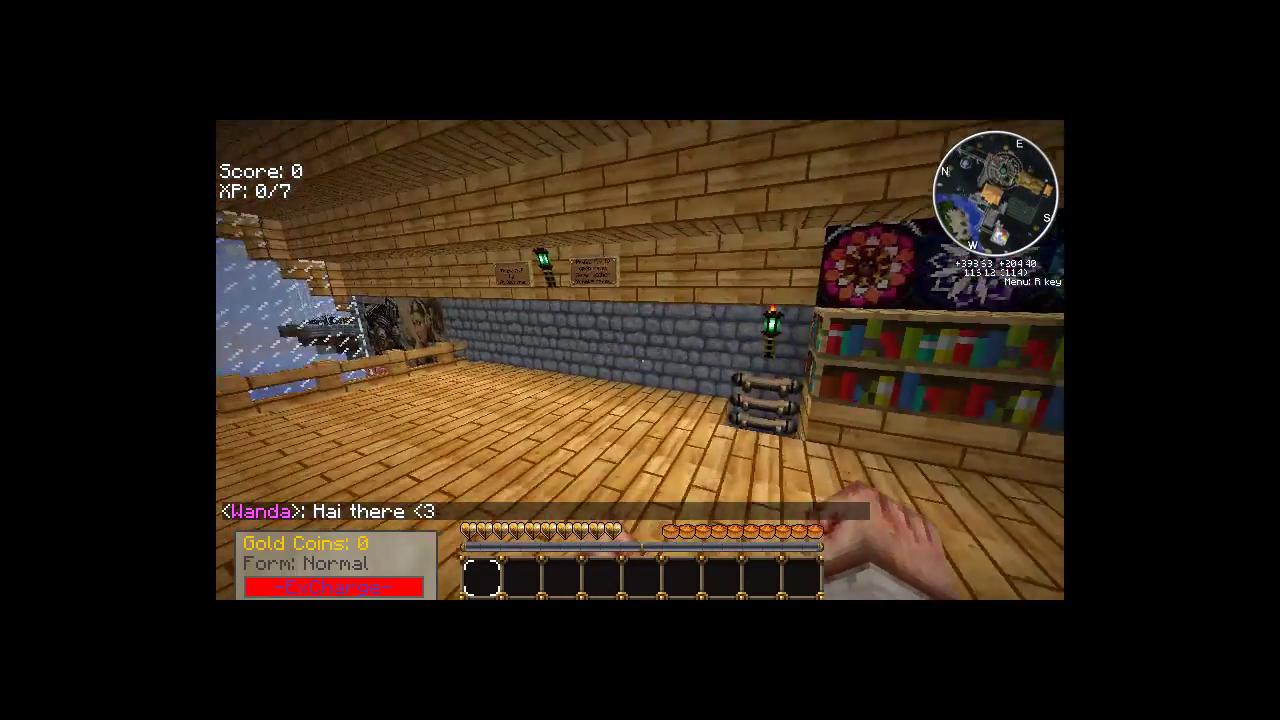
{"action": "key", "text": "s"}
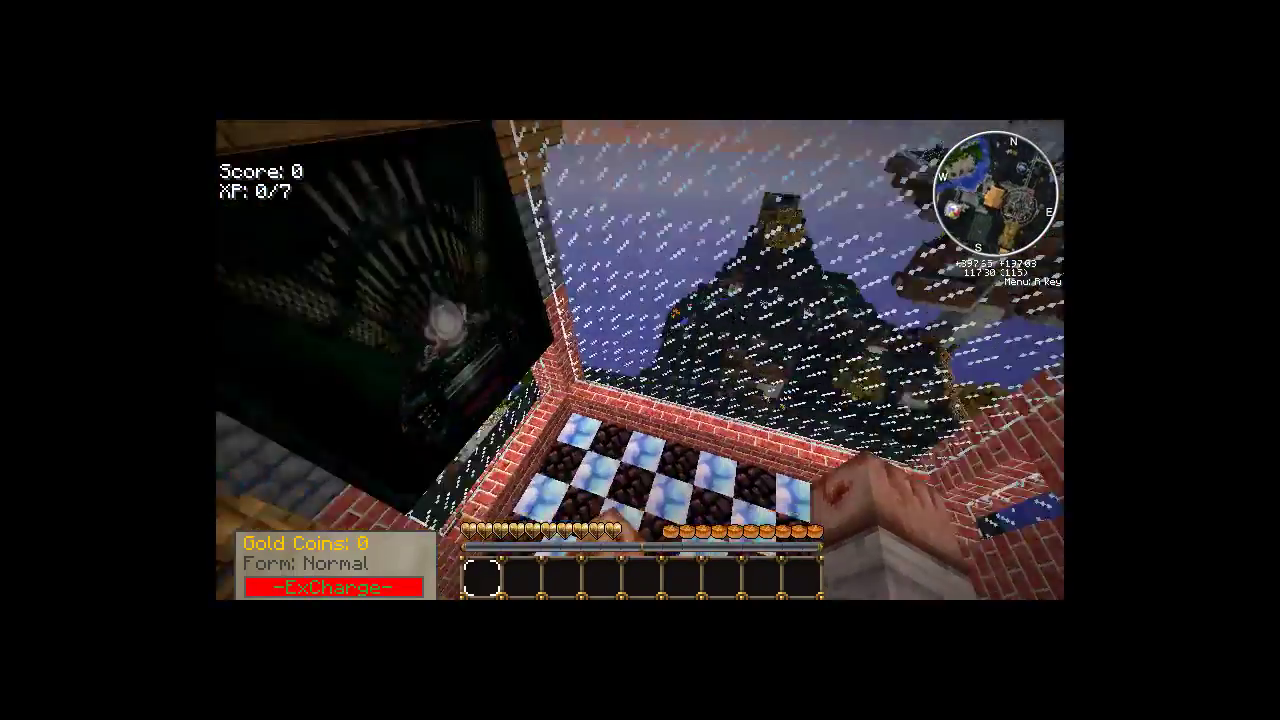
{"action": "key", "text": "w"}
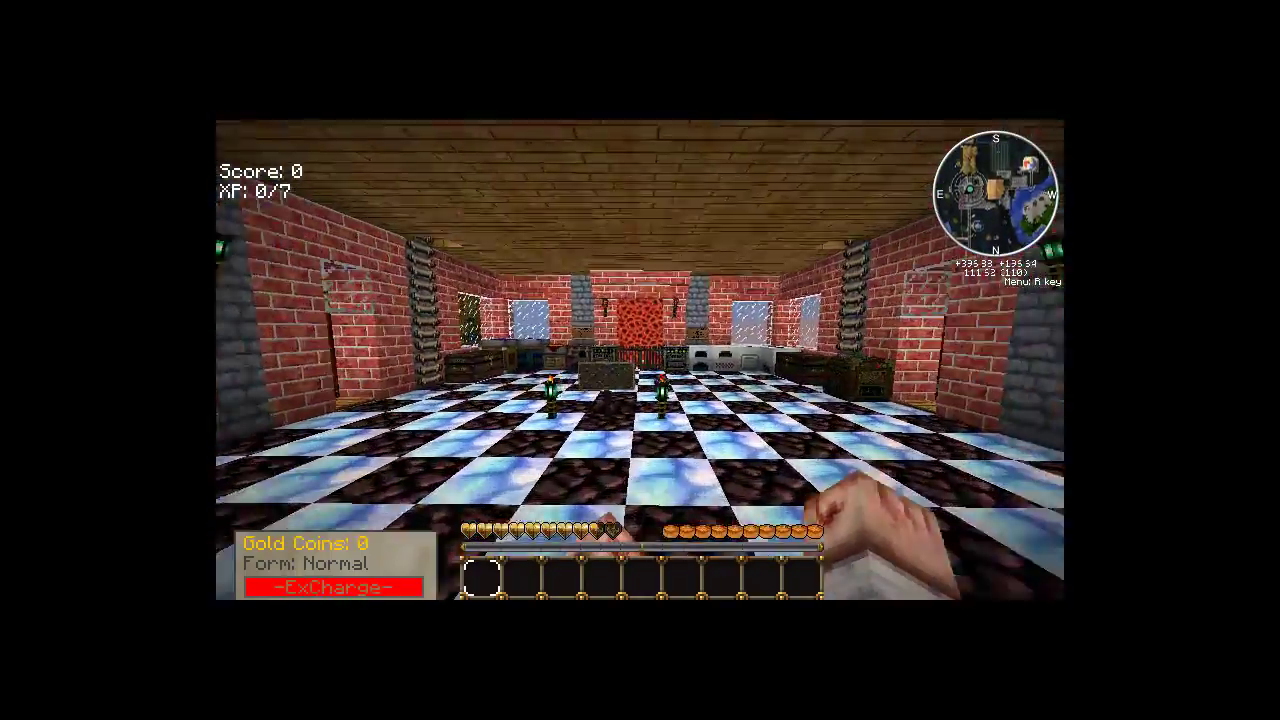
{"action": "key", "text": "w"}
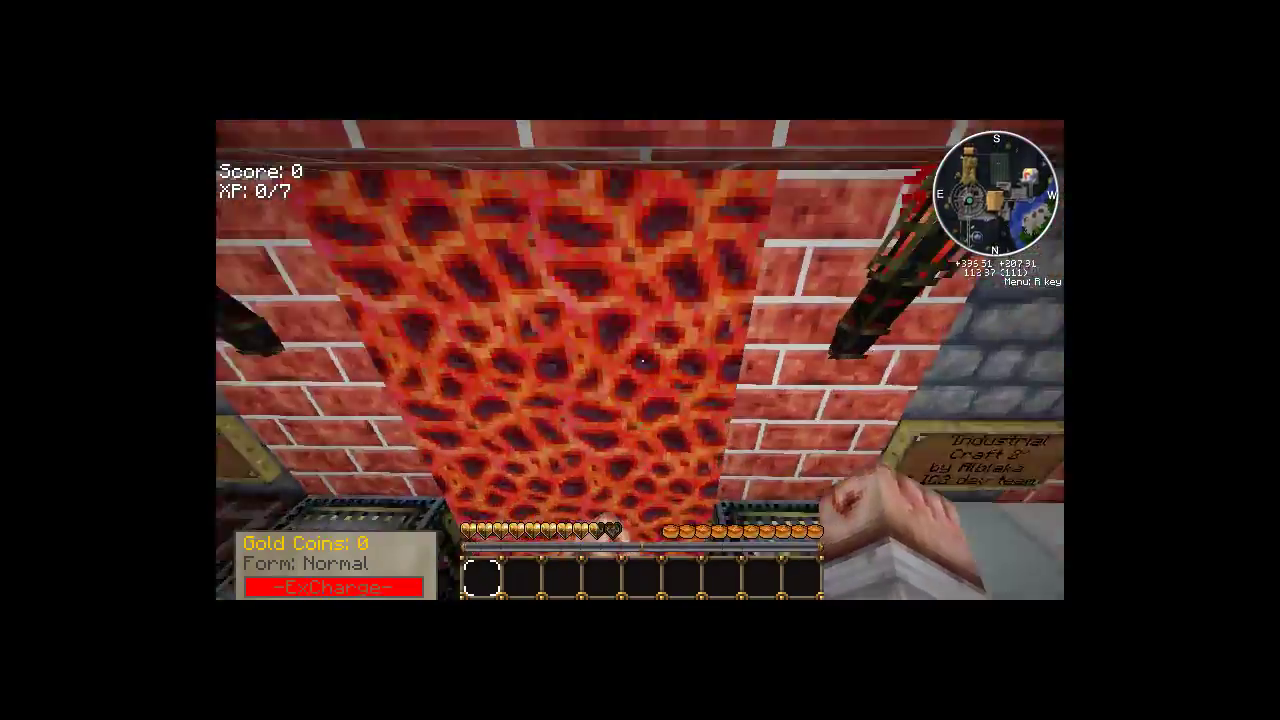